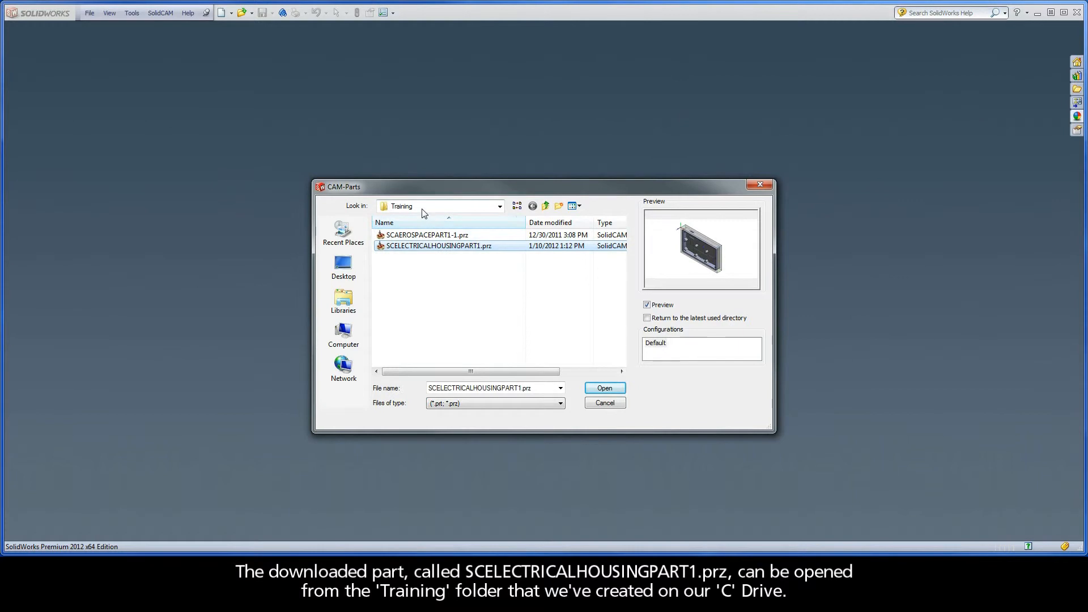
- Open SCELECTRICALHOUSINGPART1.prz and go through its coordinate system, stock and target entries
click(603, 389)
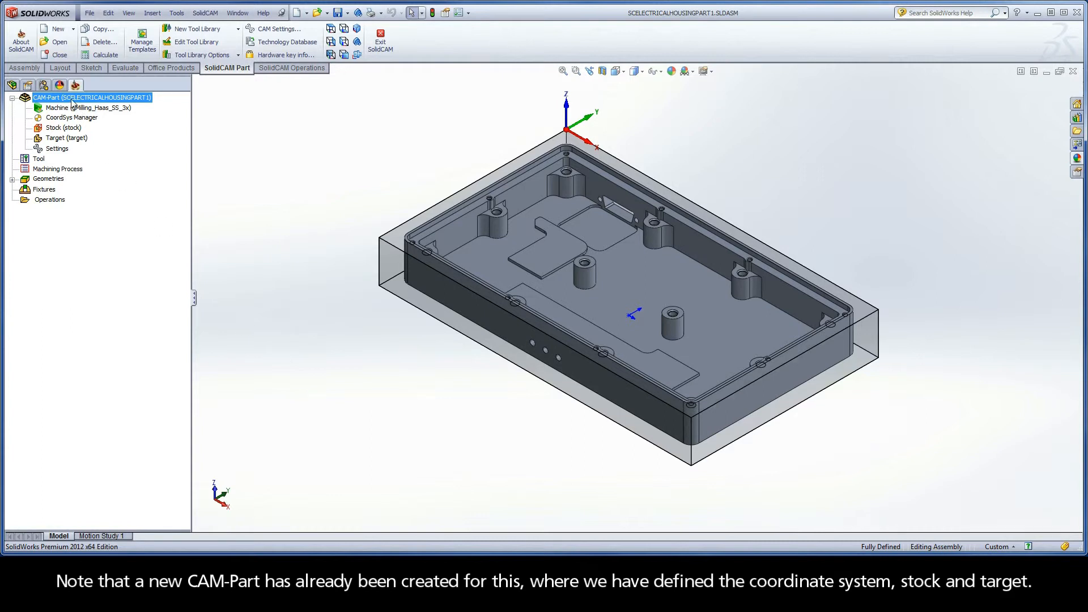
click(64, 119)
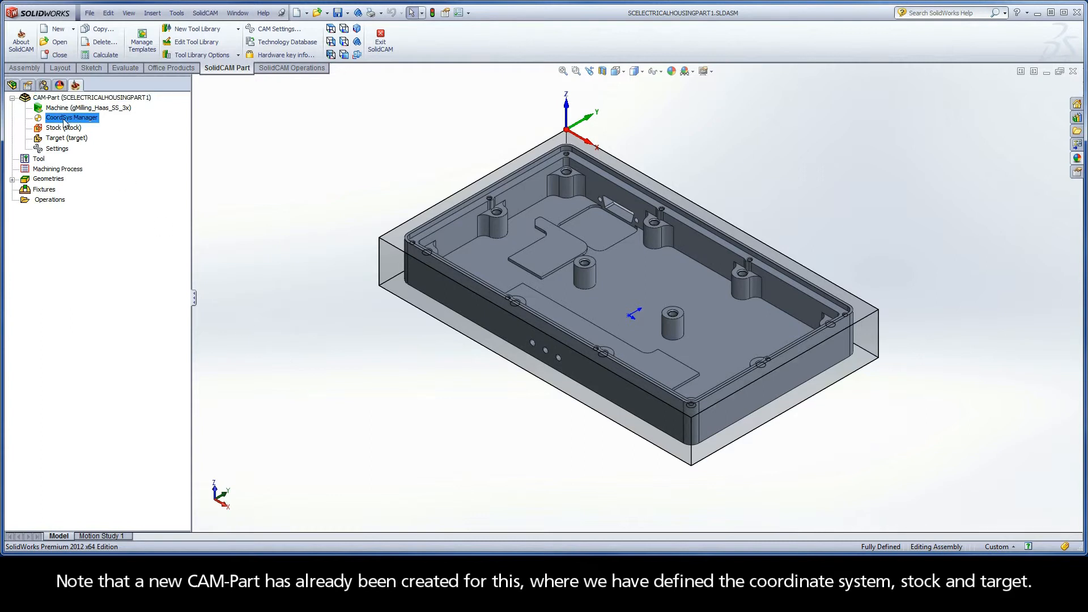
click(63, 128)
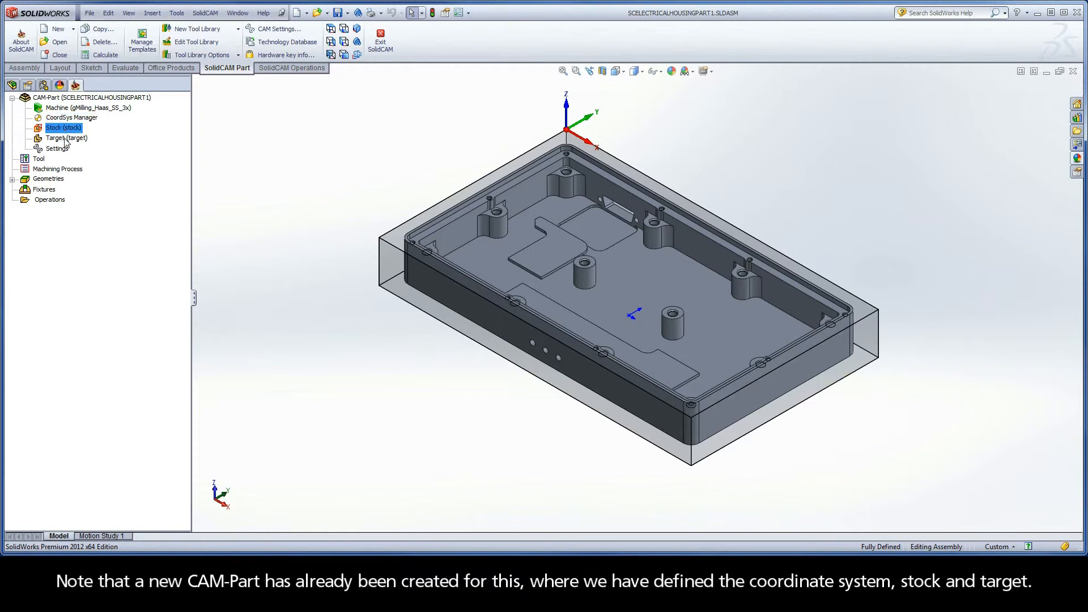
click(66, 139)
- Review the 8 mm and 6 mm end mills defined in the part tool table
double_click(38, 159)
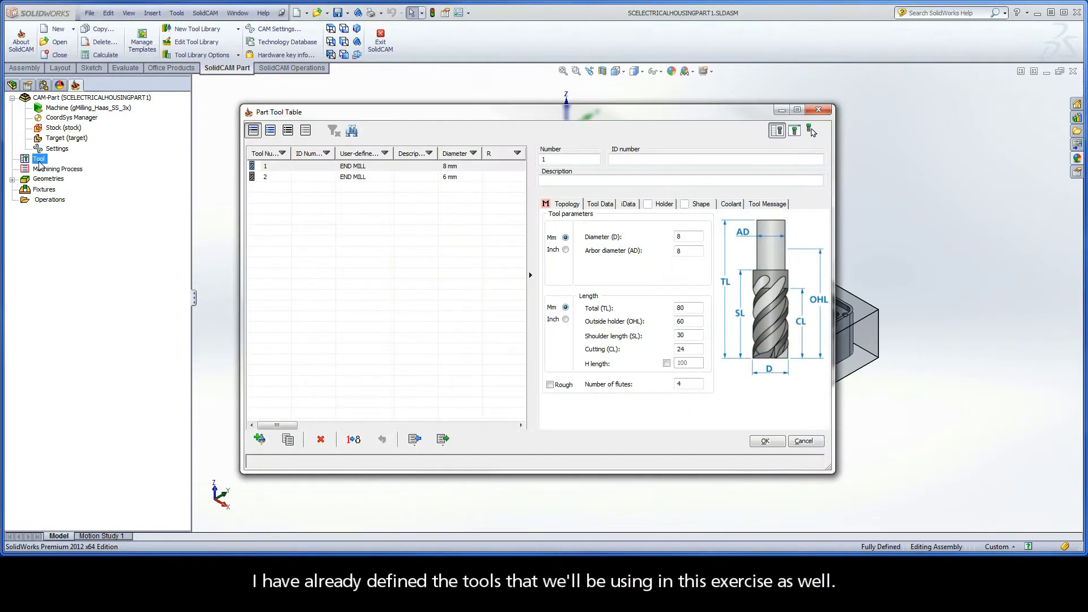
click(451, 168)
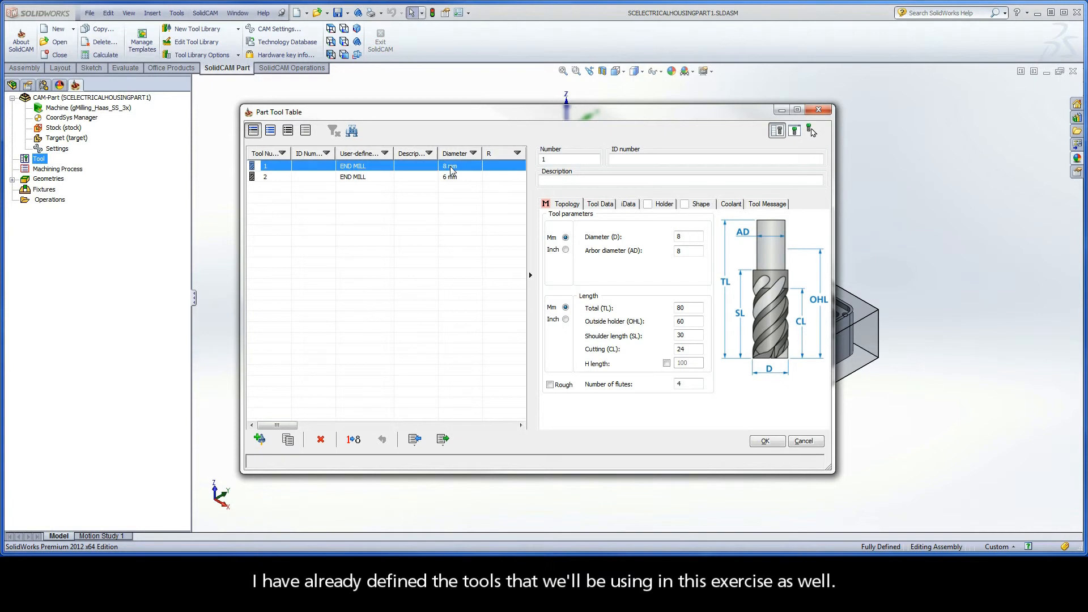
click(451, 178)
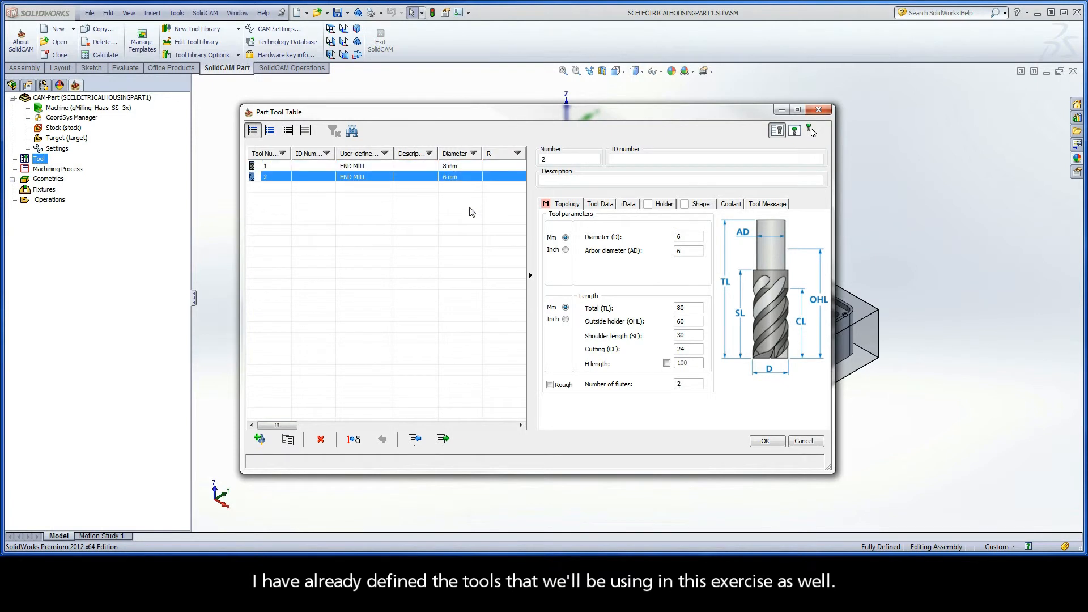
click(766, 442)
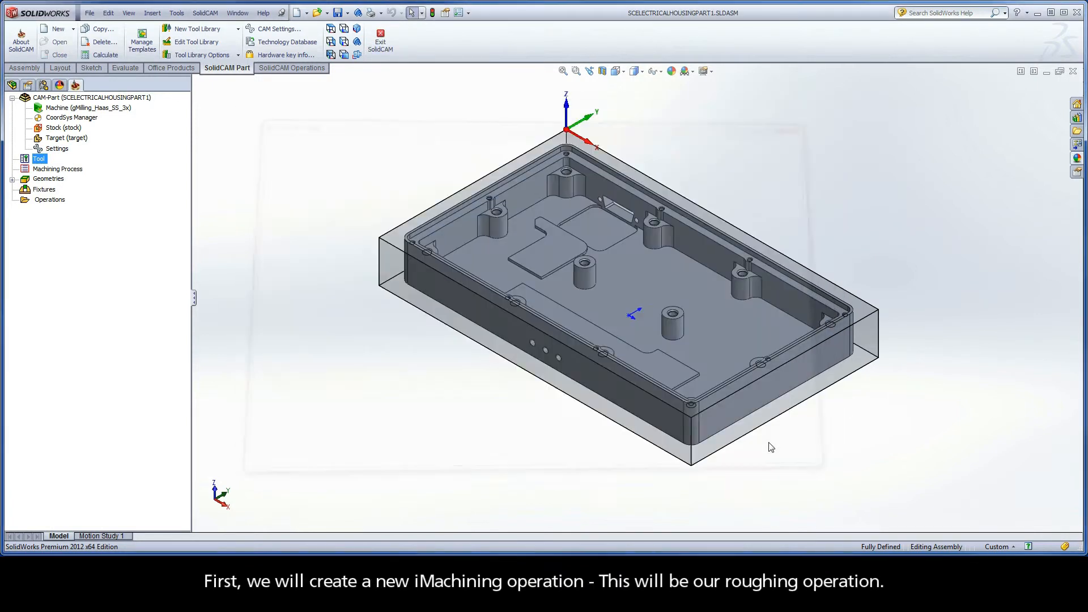
- Add a new iMachining operation to the CAM-Part
right_click(48, 203)
mouse_move(104, 209)
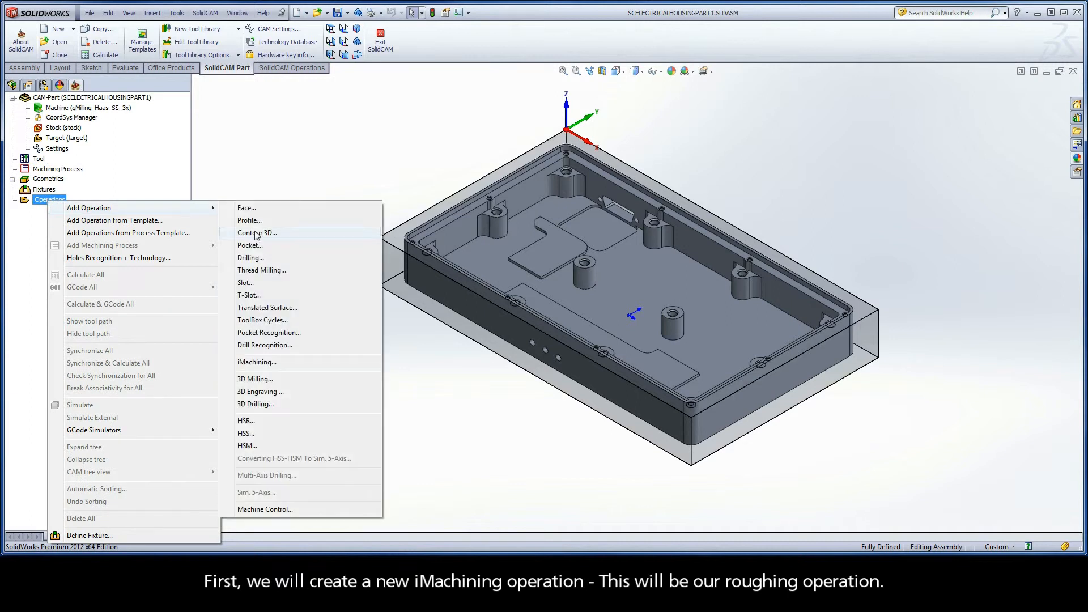
click(254, 361)
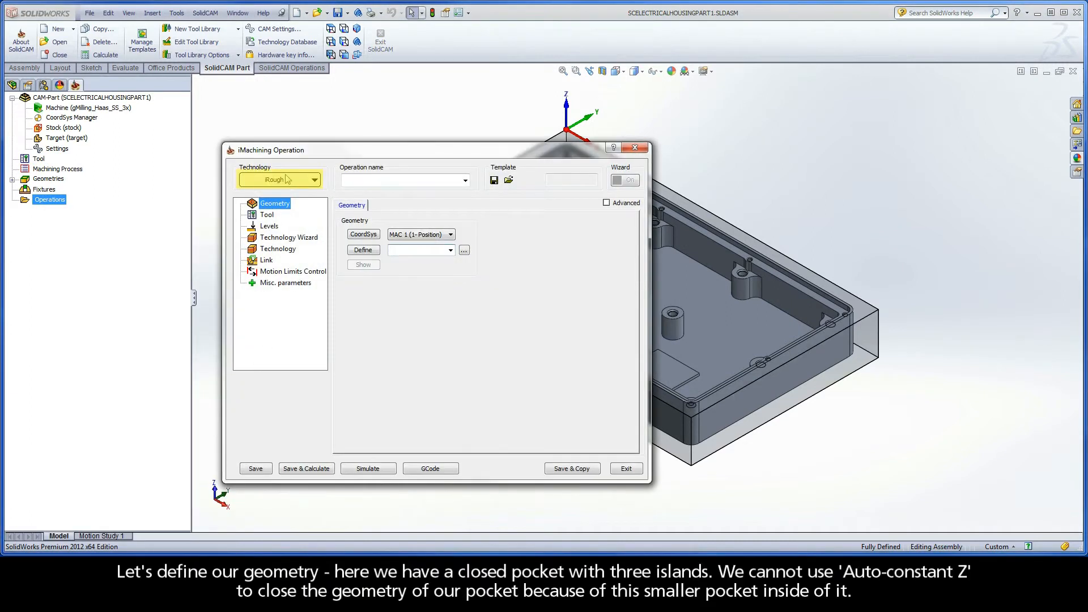
- Define the pocket's floor outline as a chain using Auto-constant Z, closing the gap beside the smaller inner pocket with Point to point
click(359, 251)
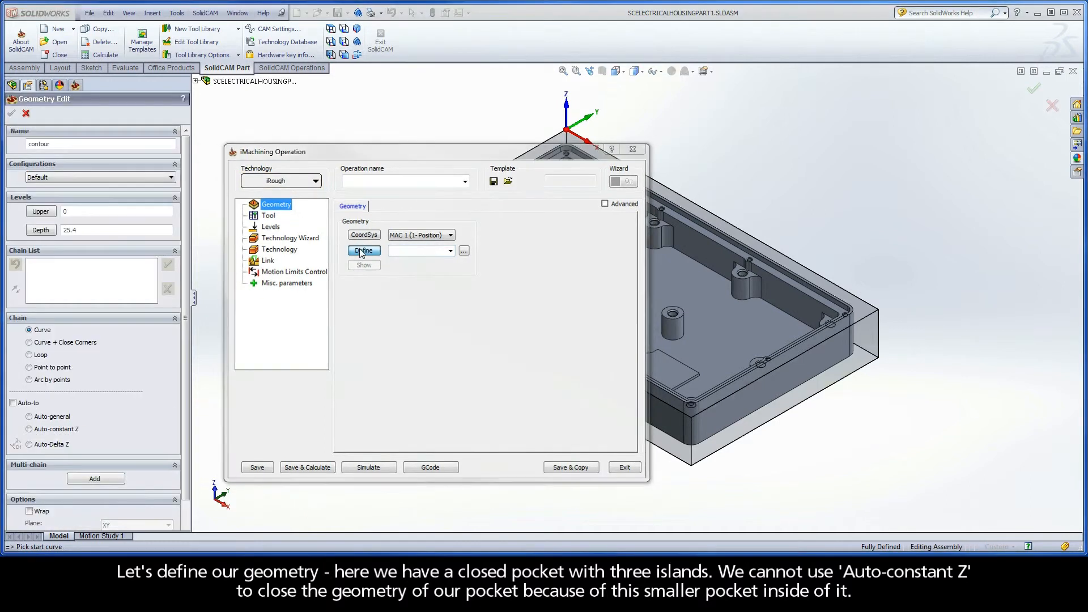
scroll(589, 197, down, 5)
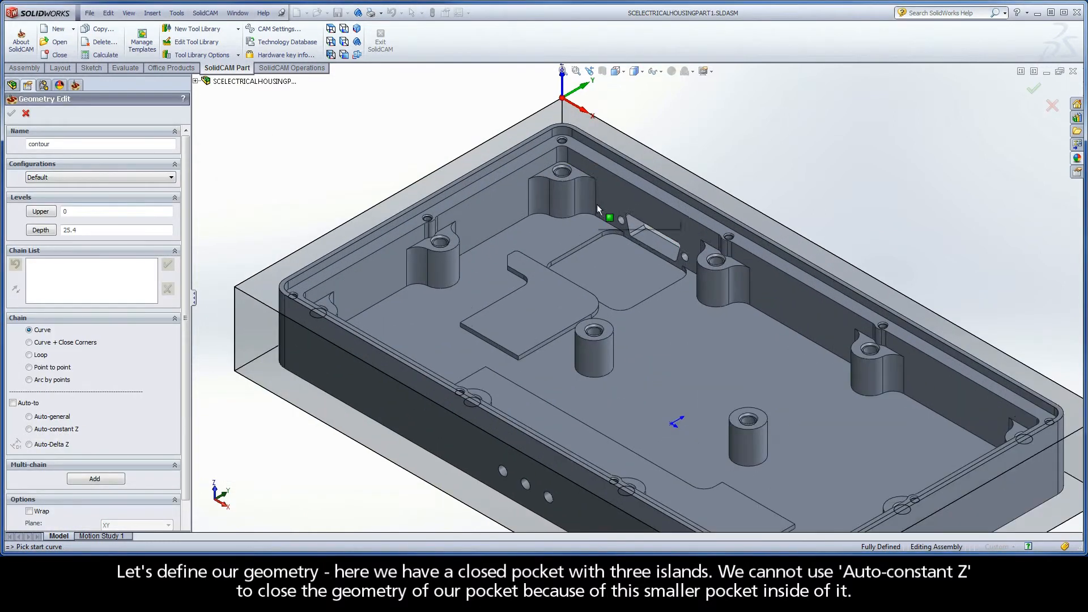
click(613, 229)
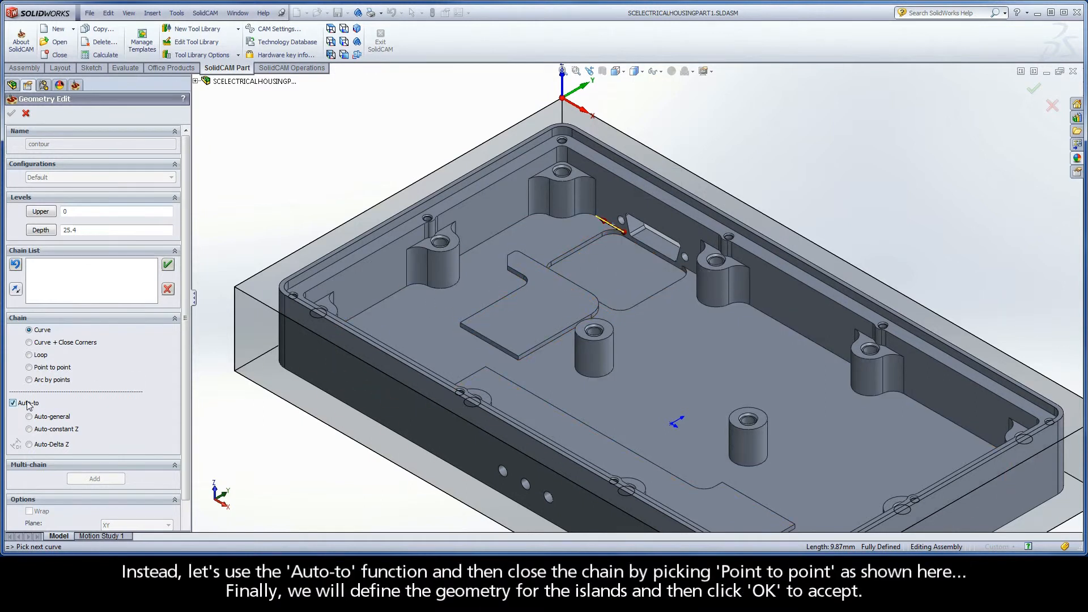
click(50, 429)
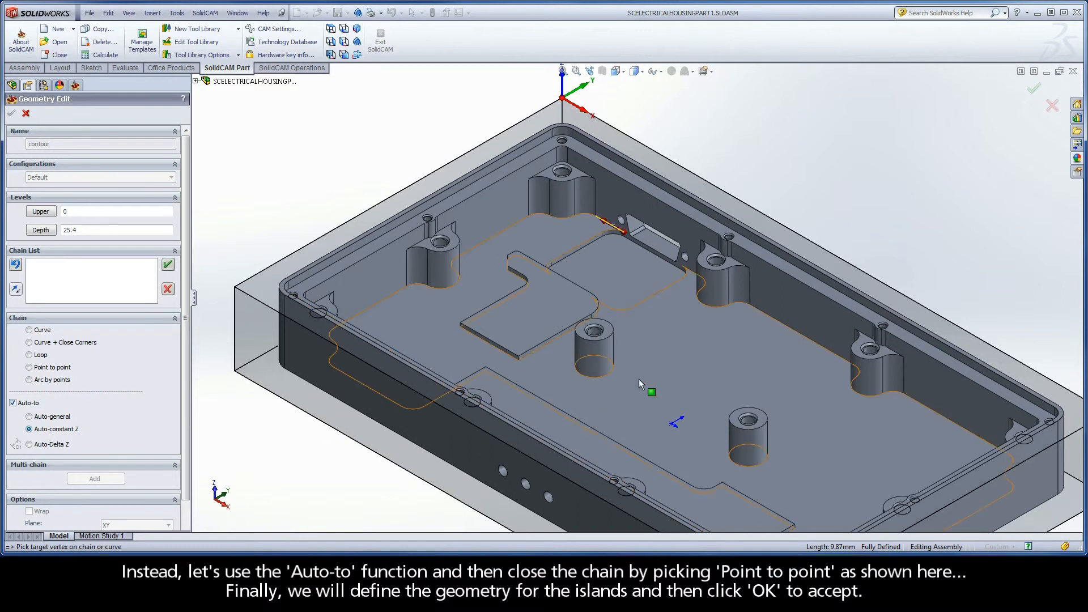
click(691, 274)
click(44, 368)
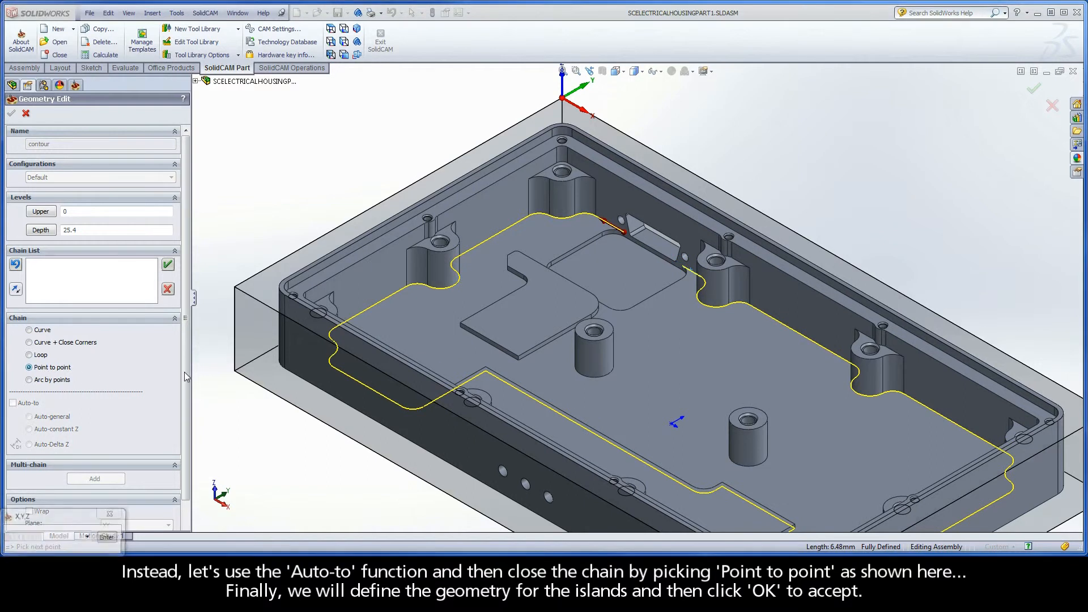
click(682, 266)
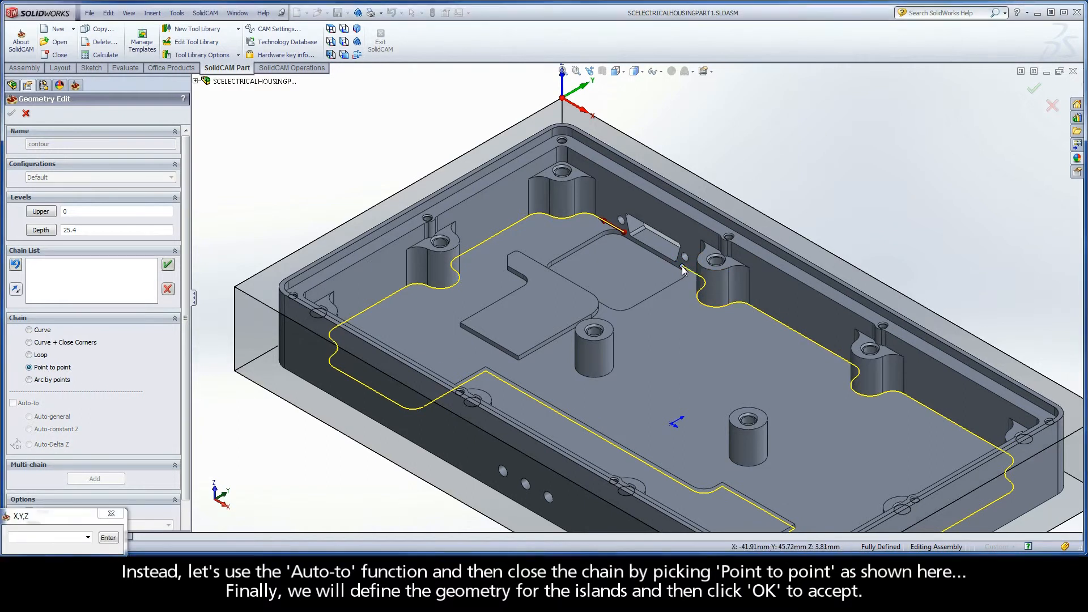
click(474, 372)
click(474, 369)
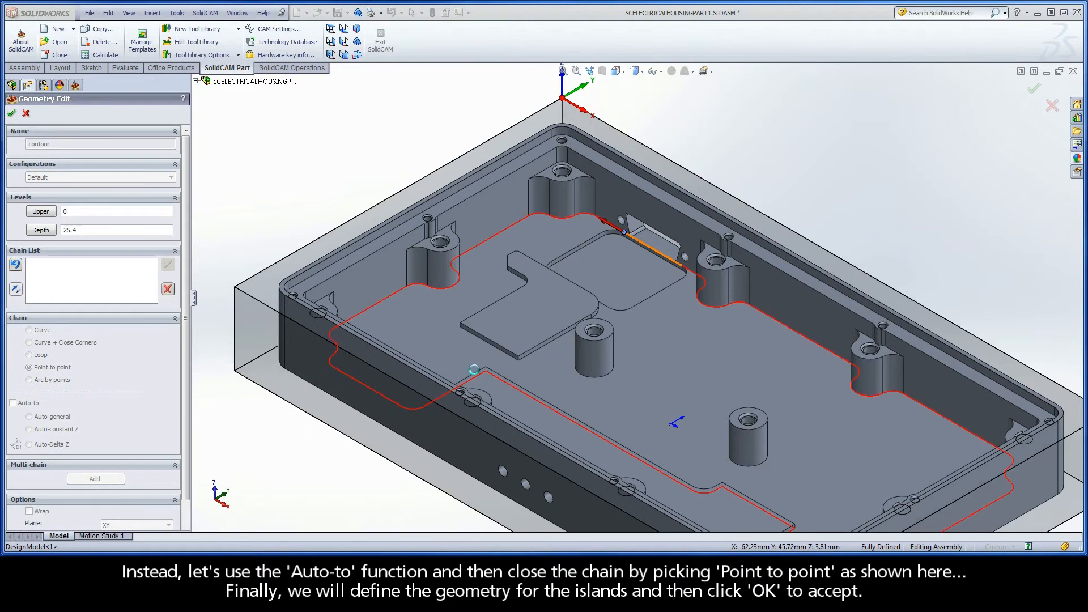
- Add island chains for the raised pad, using Auto-constant Z, and the two round bosses' base edges, and accept the geometry
click(517, 352)
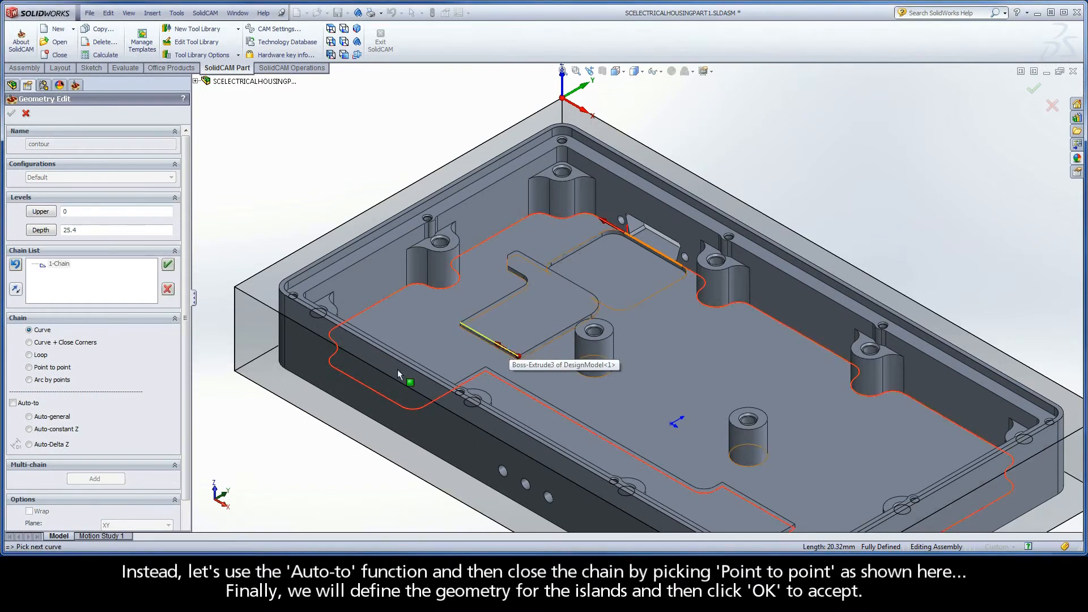
click(50, 428)
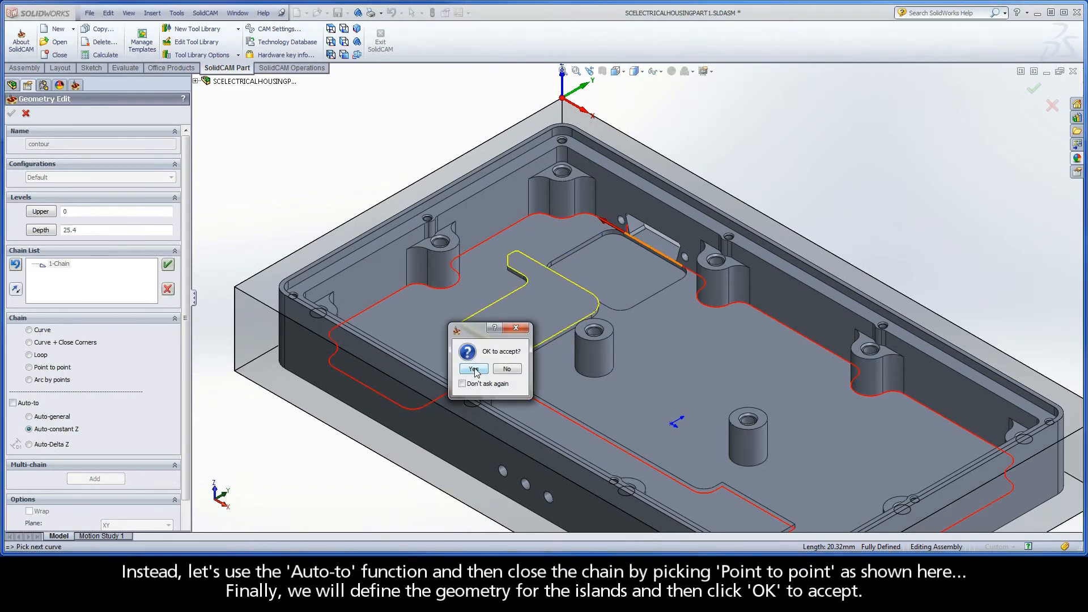
click(473, 369)
click(594, 367)
click(474, 370)
click(737, 463)
click(474, 370)
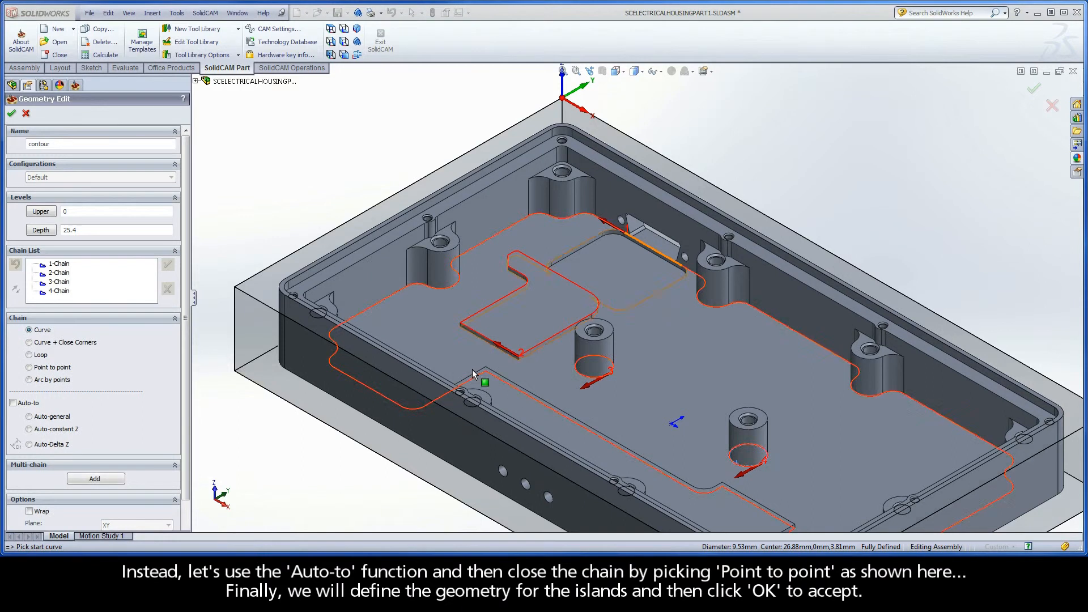
click(12, 112)
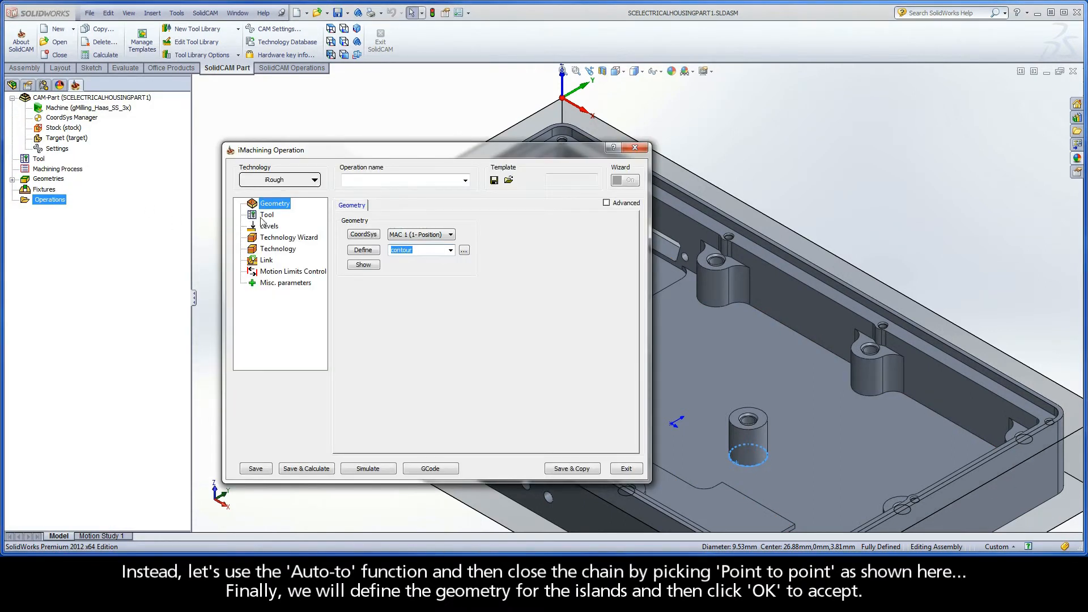
- Assign the 8 mm end mill from the tool table to the iRough operation
click(267, 215)
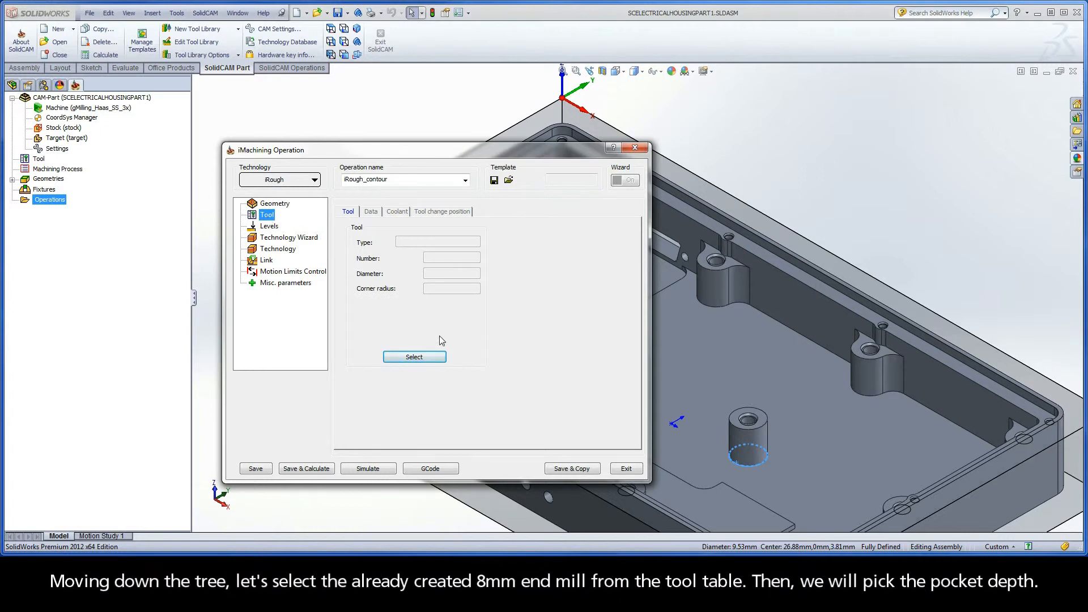
click(409, 356)
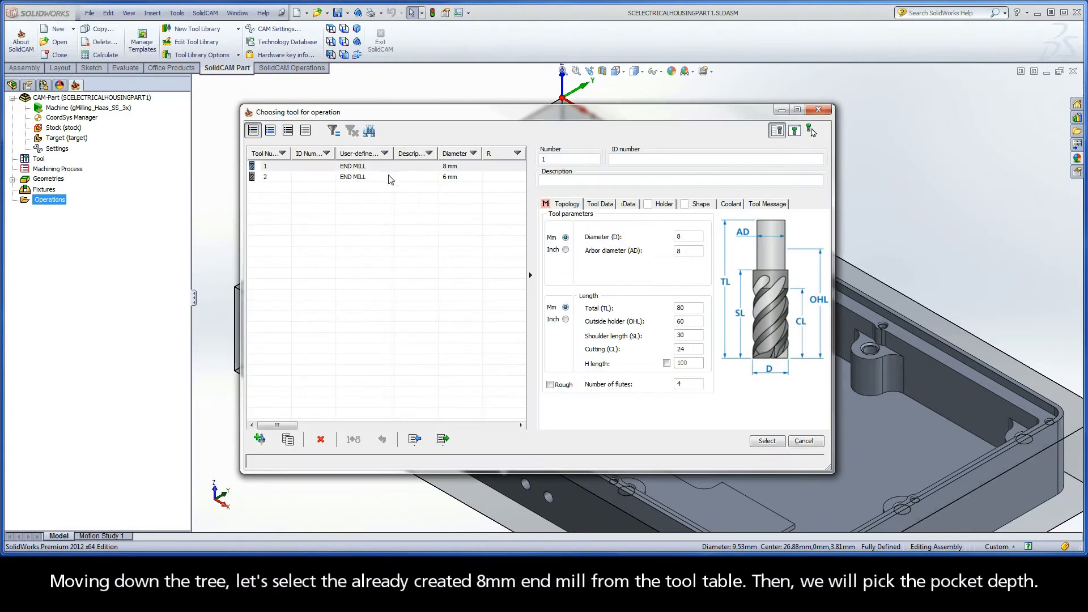
click(446, 168)
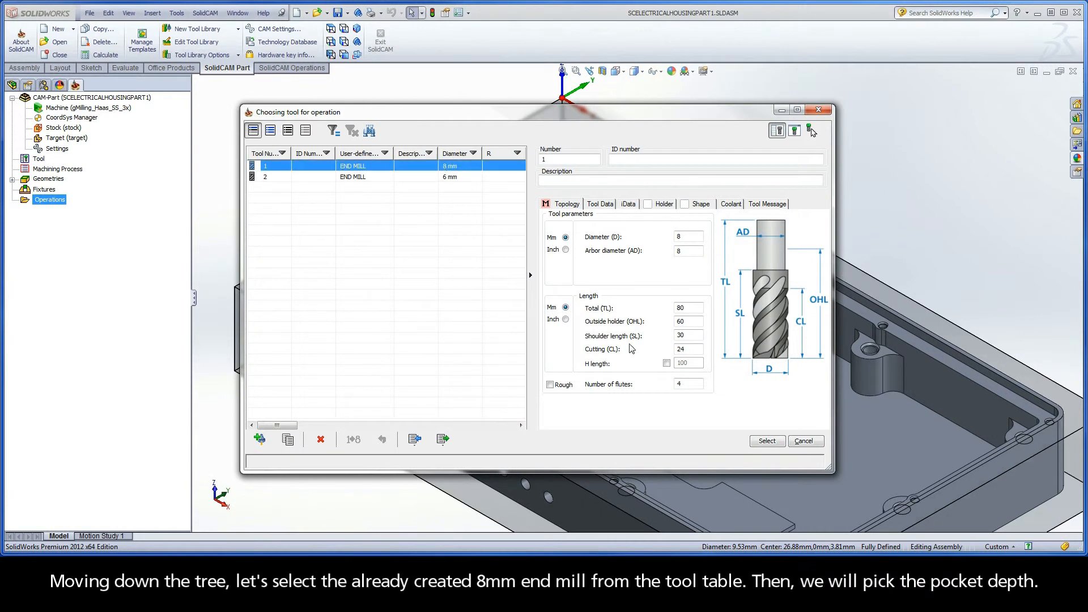
click(765, 442)
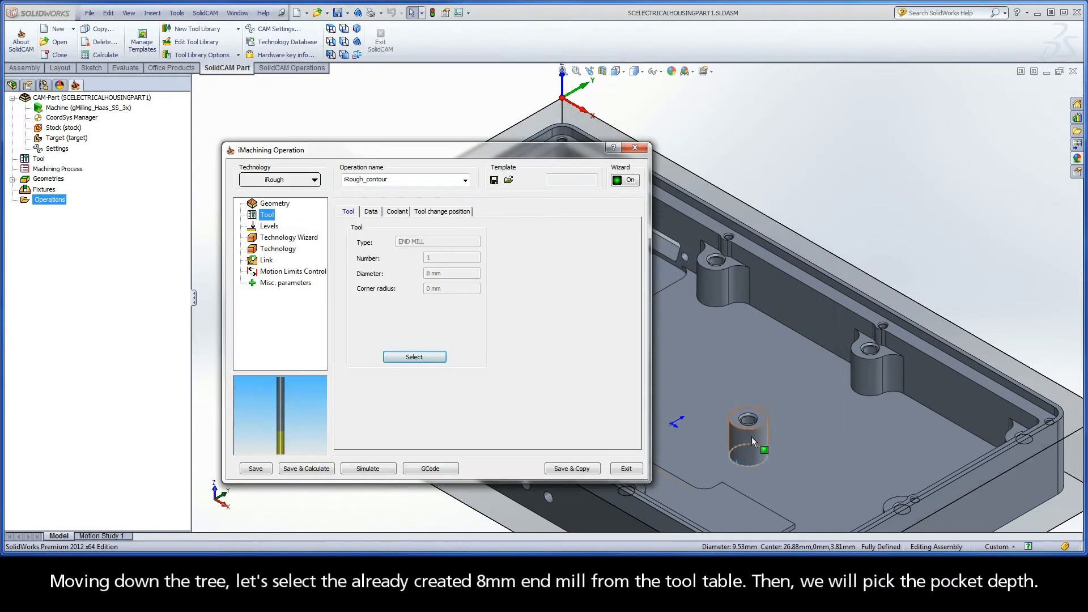
- Set the pocket depth to 18.415 by picking the main pocket floor face
click(269, 225)
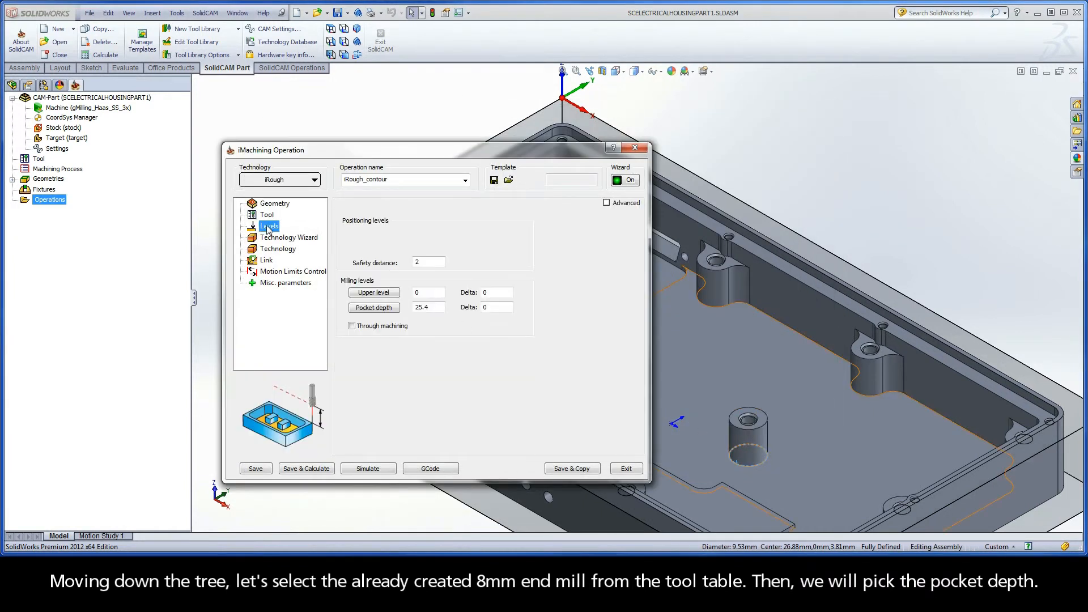
click(371, 308)
click(660, 393)
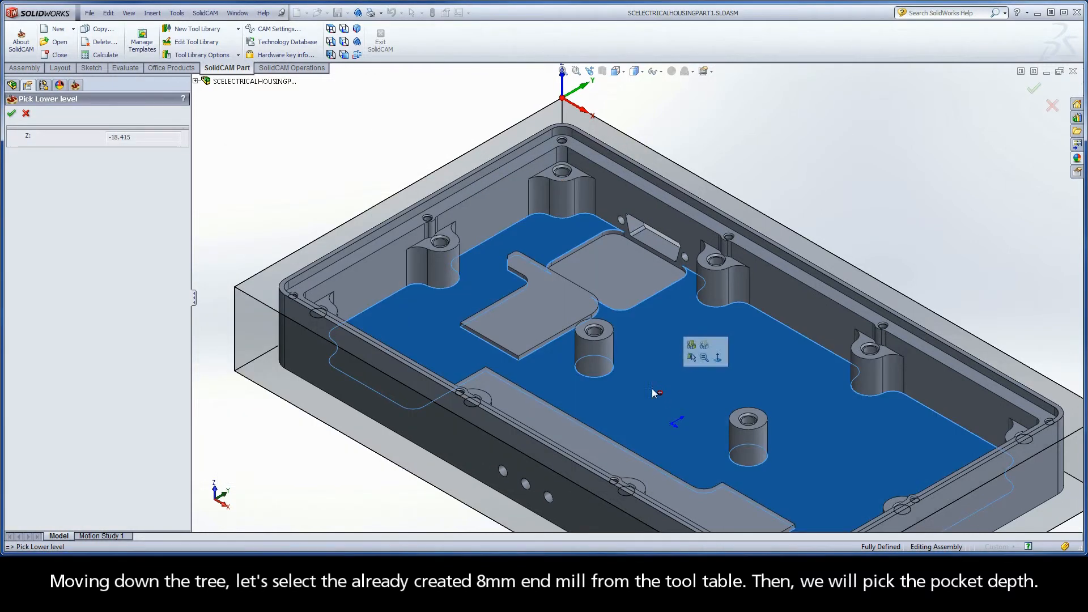
click(12, 113)
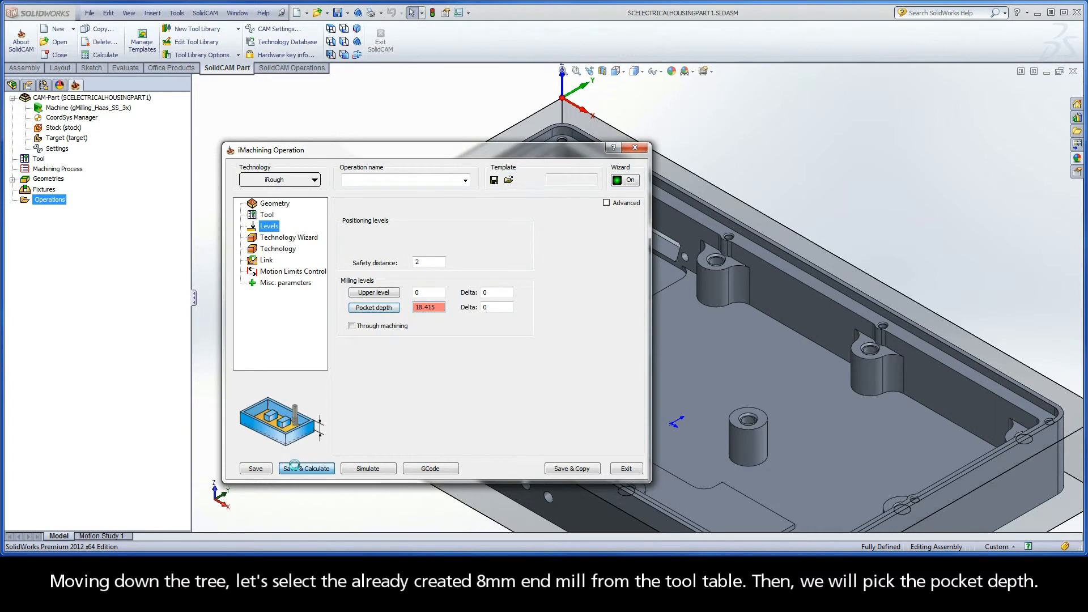
- Save and calculate the roughing operation, then simulate its tool path in Host CAD and inspect the separate pocket areas
click(296, 469)
click(351, 468)
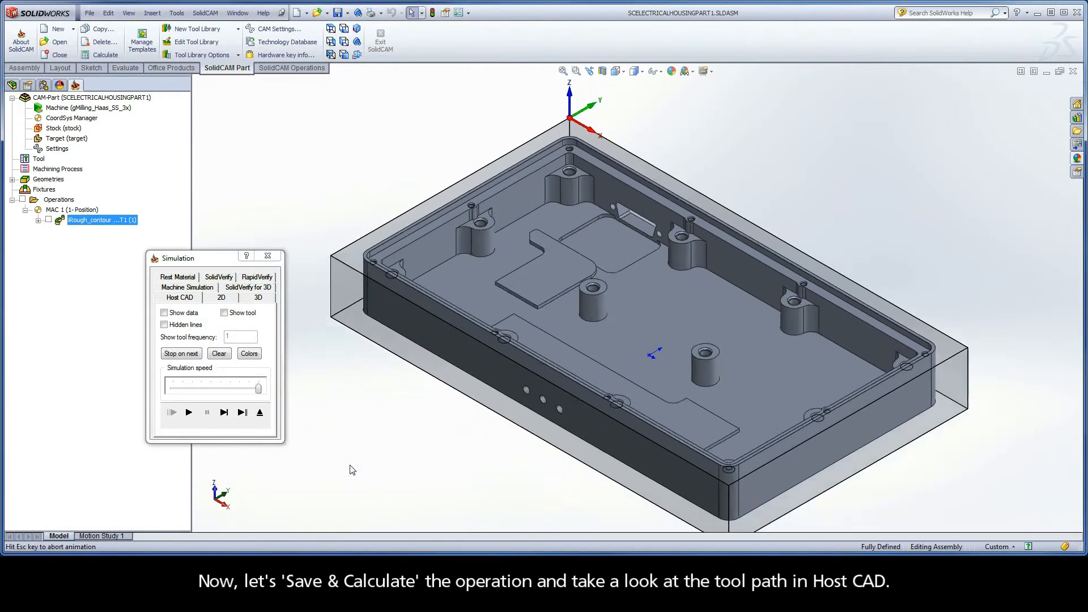
click(188, 412)
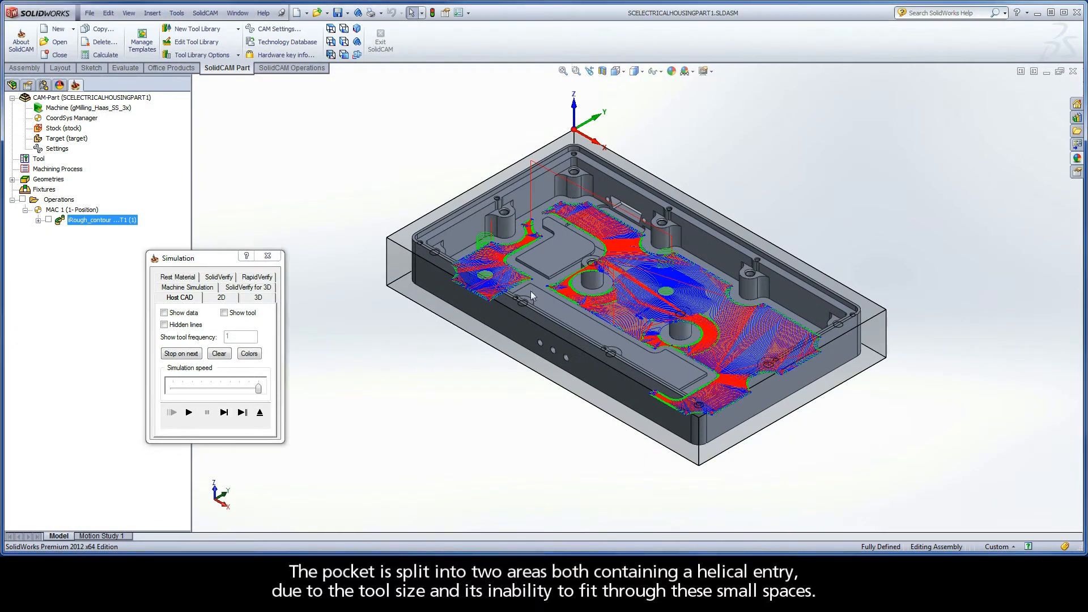
scroll(542, 245, down, 3)
scroll(554, 221, down, 3)
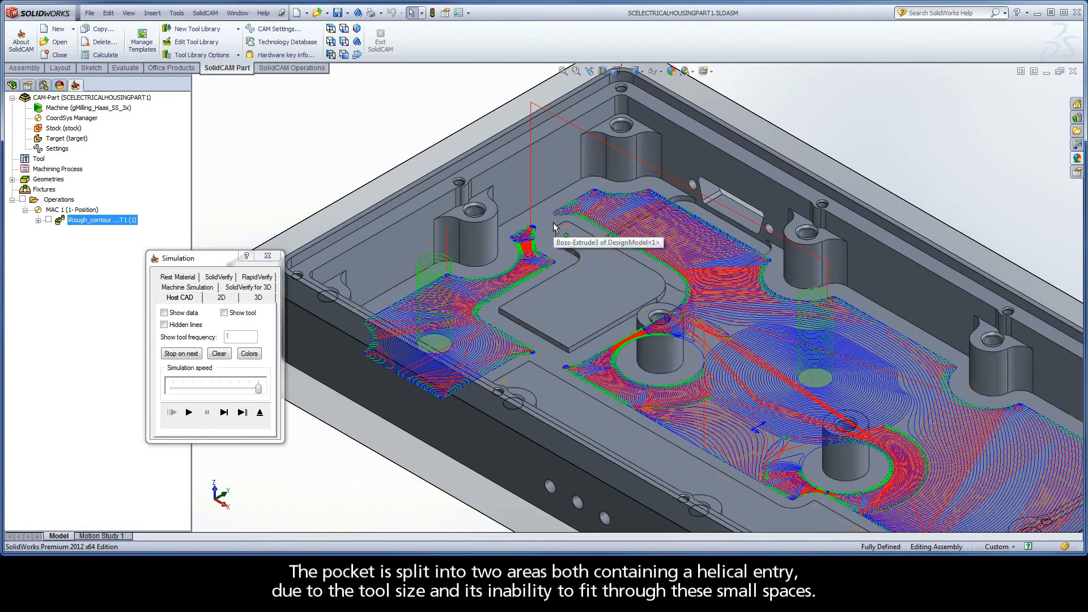
click(259, 413)
- Save and copy the roughing operation, and change the copy's technology to iRest
click(558, 468)
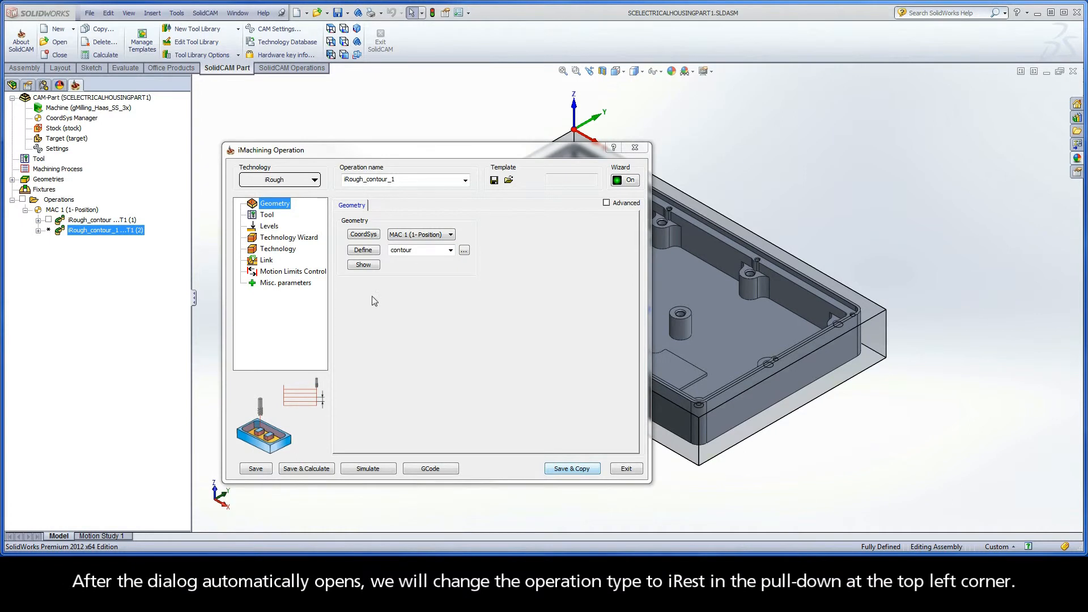
click(280, 180)
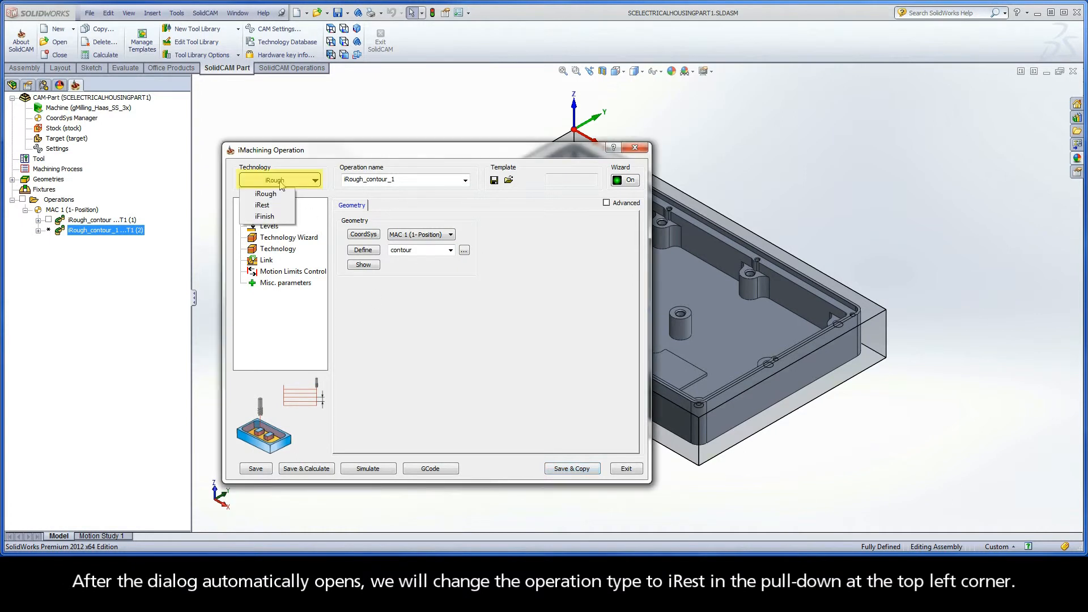
click(277, 206)
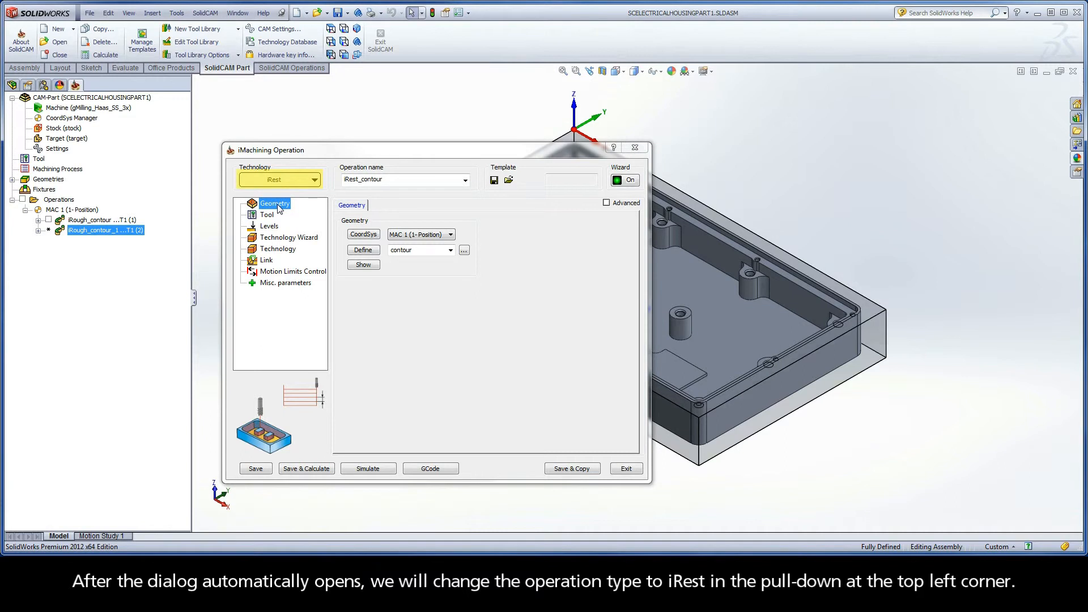
- Assign the 6 mm end mill from the tool table to the iRest operation
click(271, 216)
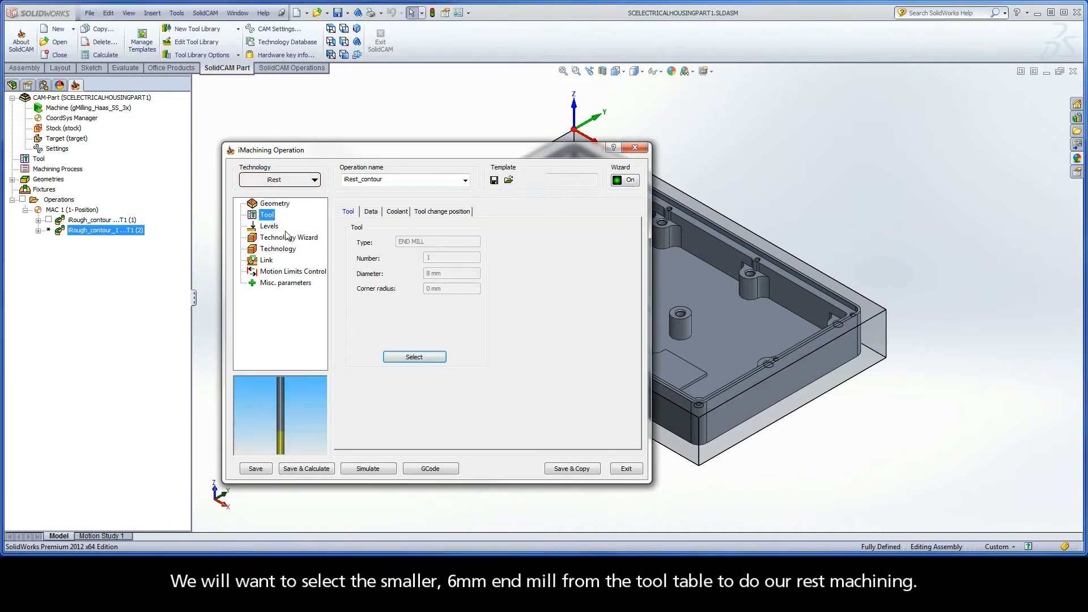
click(414, 357)
click(456, 179)
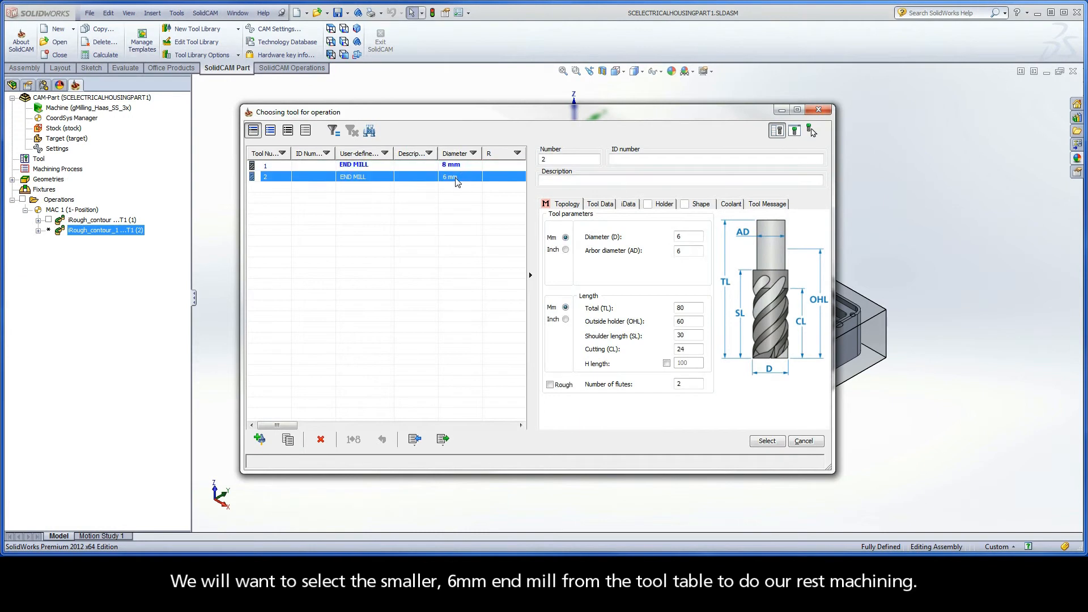
click(765, 441)
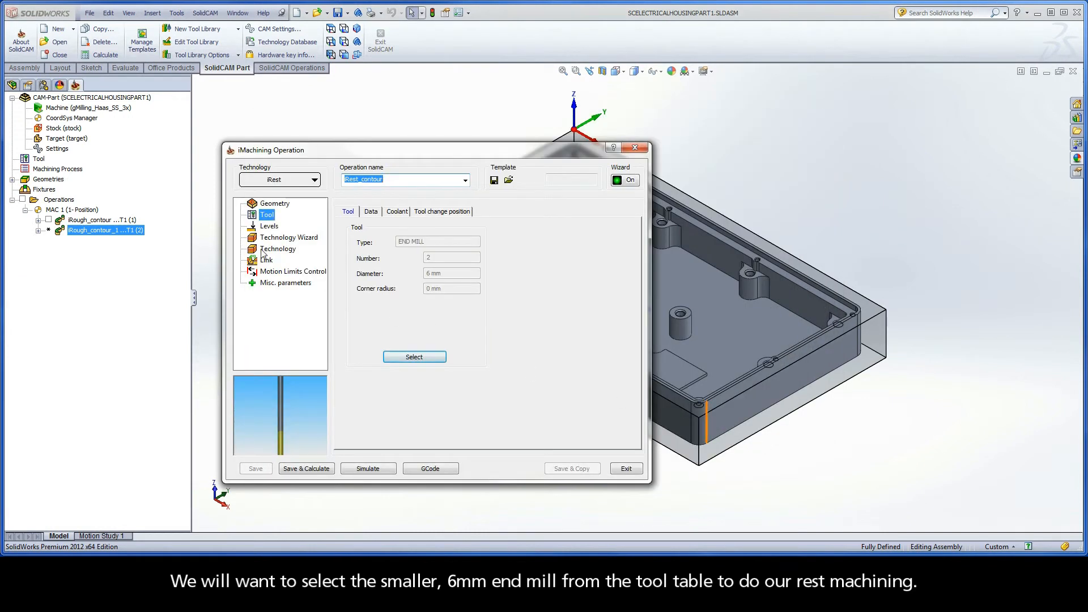
- Review the iRest data and the parent operation choices, keeping iRough_contour as the parent operation
click(280, 249)
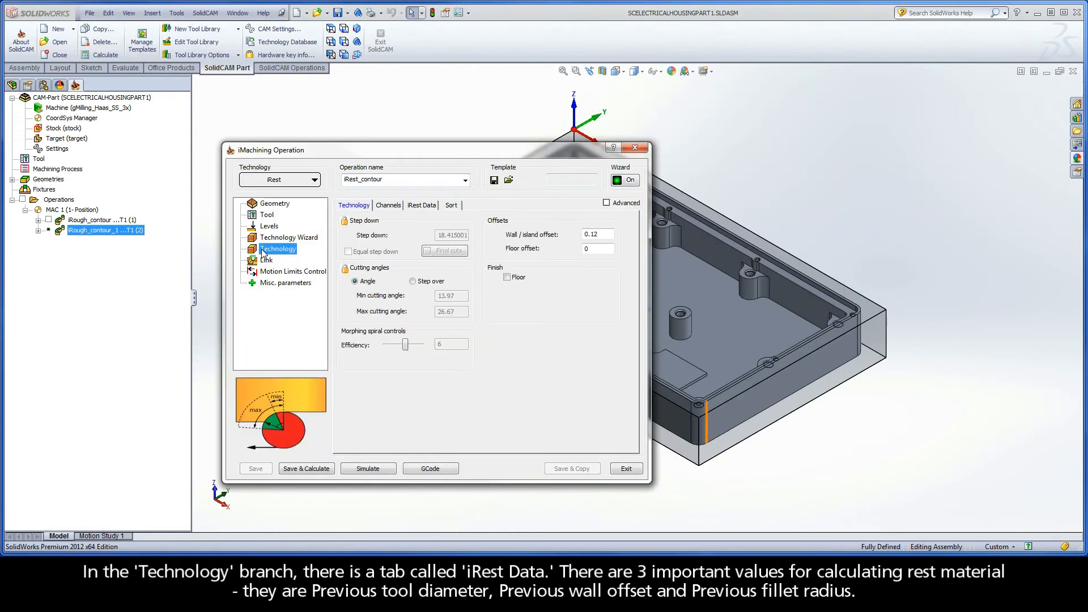
click(423, 206)
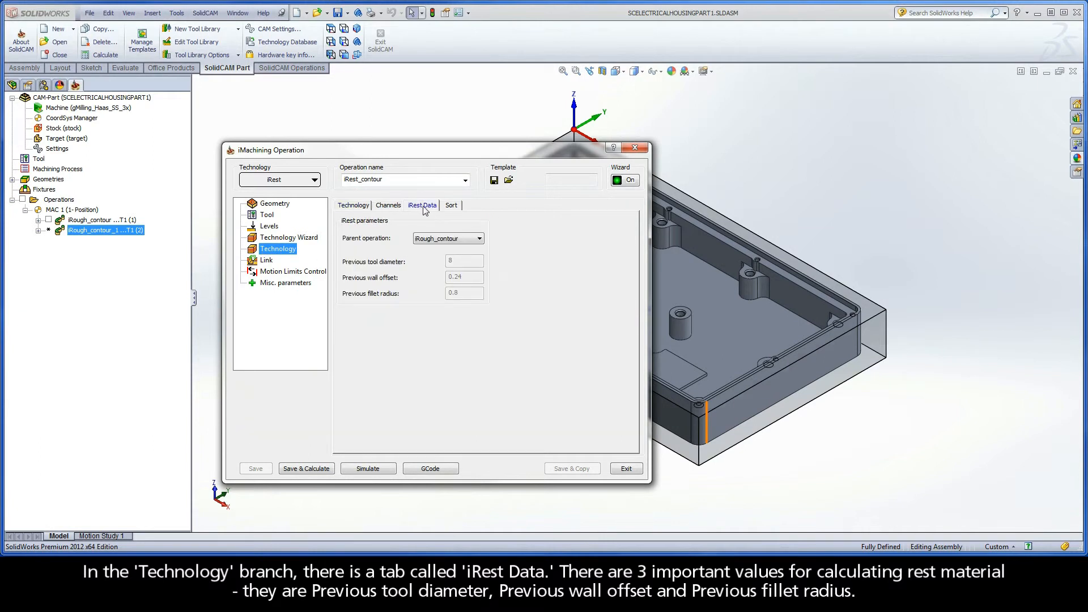
click(480, 239)
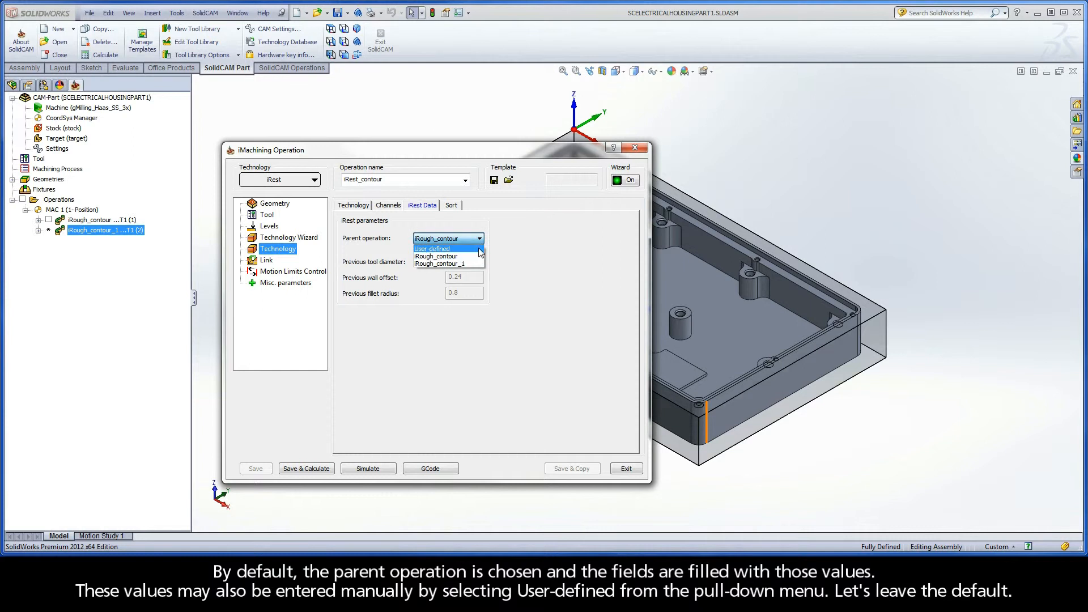
click(495, 247)
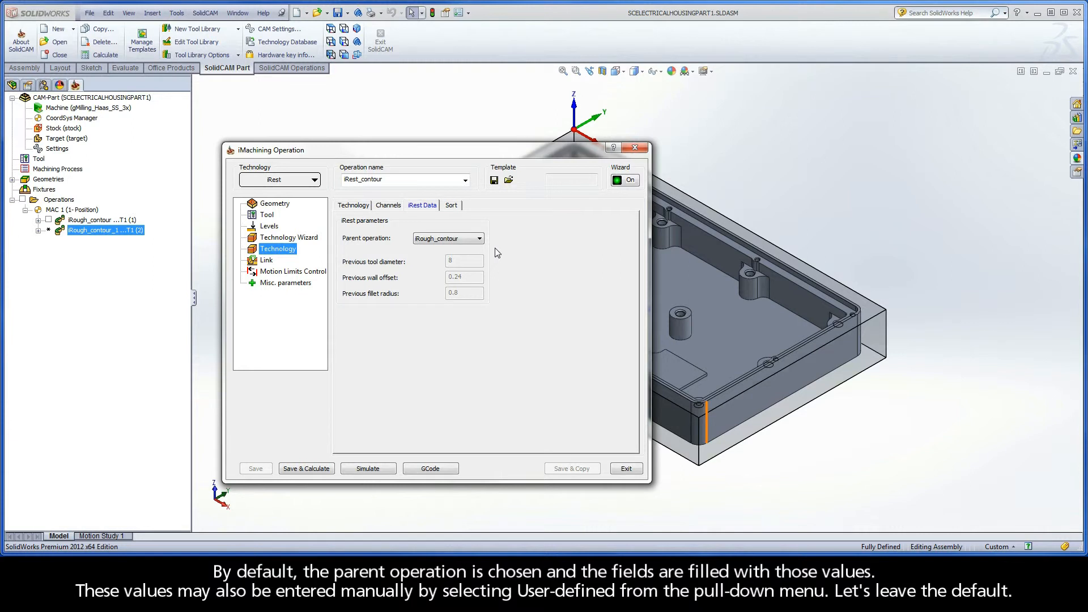
- Save and calculate the iRest operation, then simulate its tool path in Host CAD
click(295, 469)
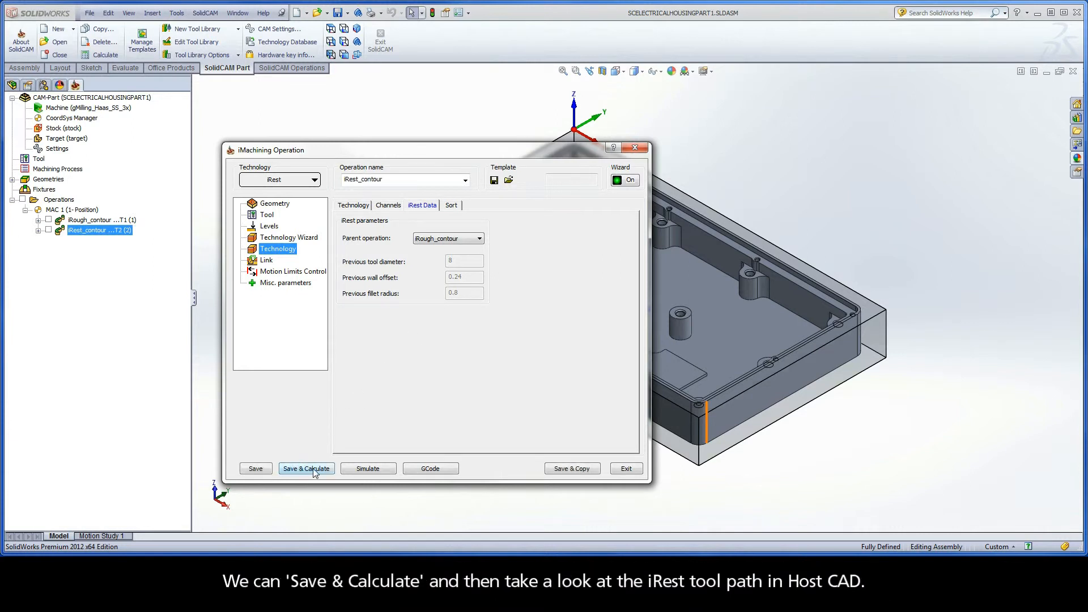
click(366, 469)
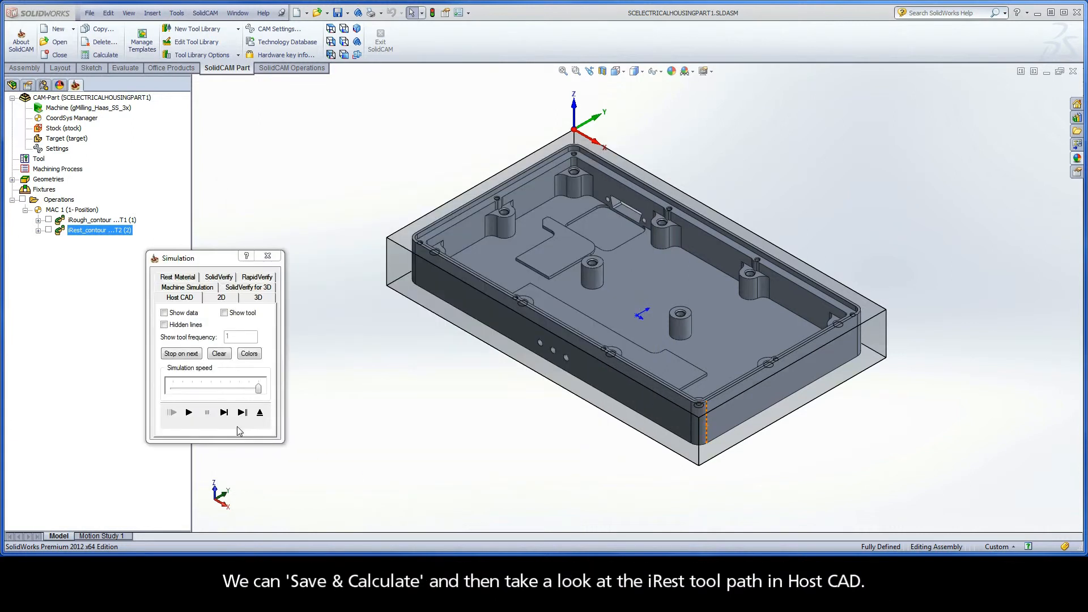
click(190, 412)
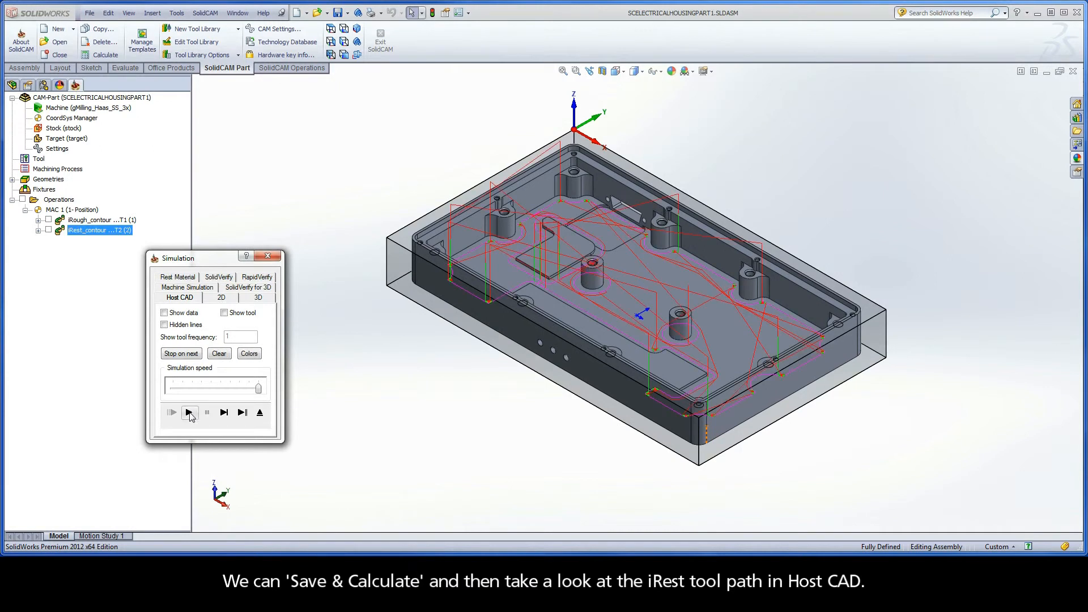
- Run the rest machining in SolidVerify, exit the simulation, and compare the wall/island offset with the previous wall offset
click(218, 278)
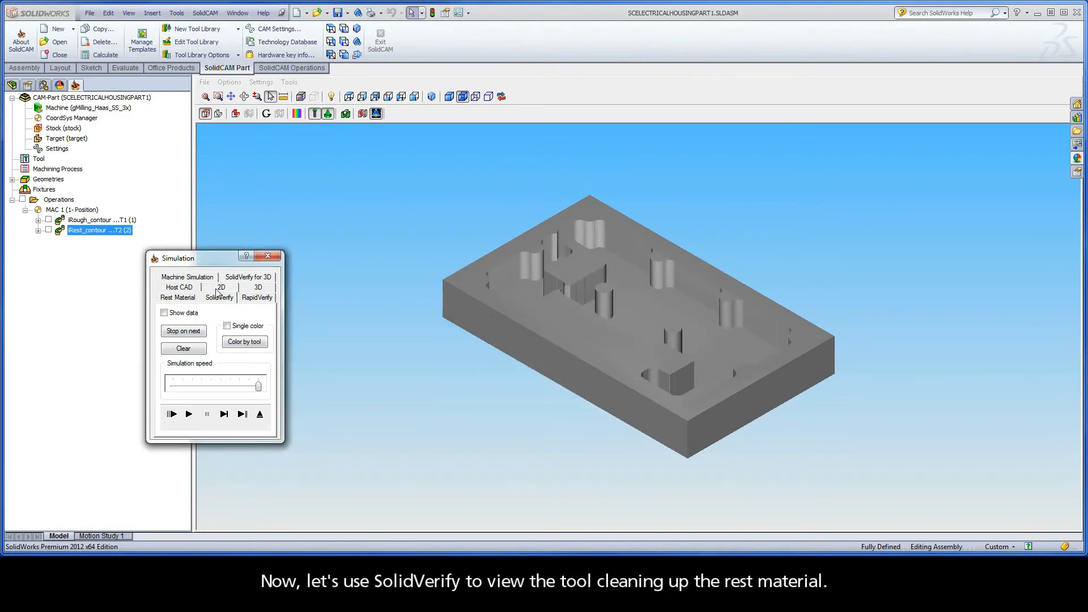
click(189, 414)
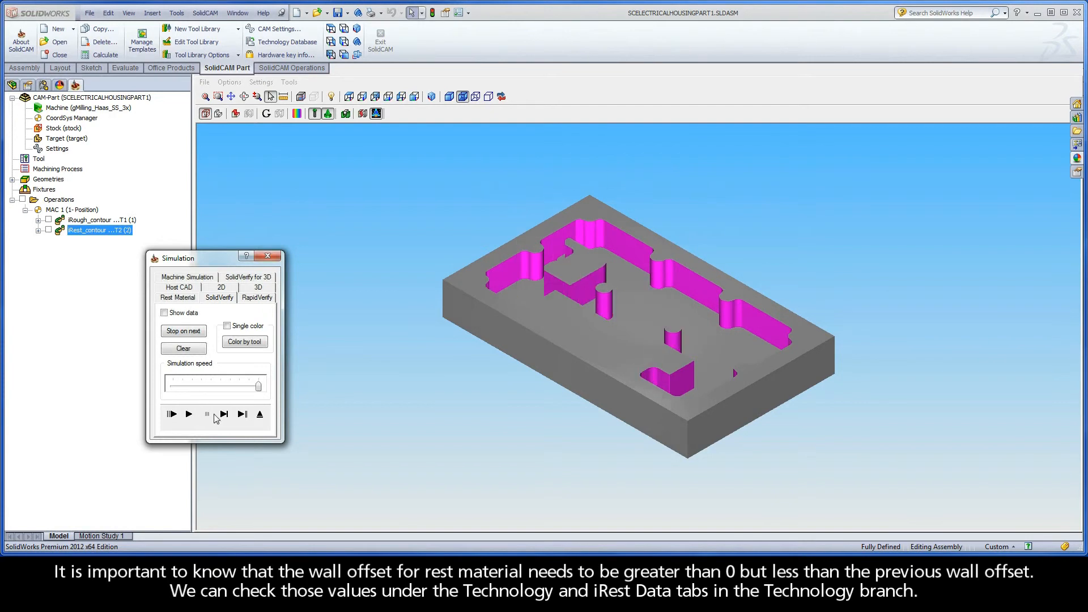
click(260, 415)
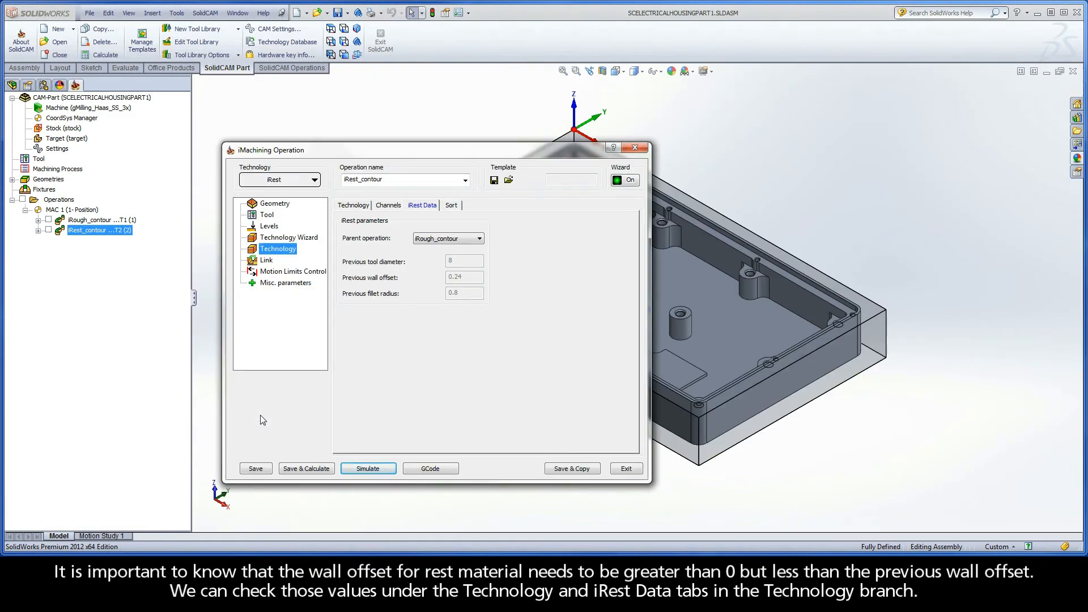
click(353, 206)
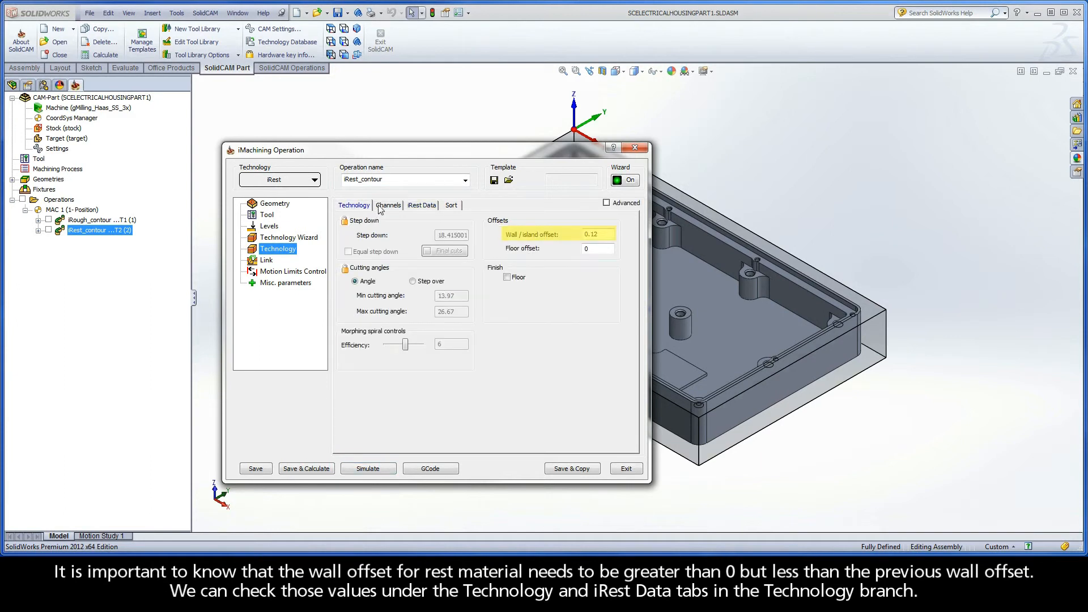
click(419, 208)
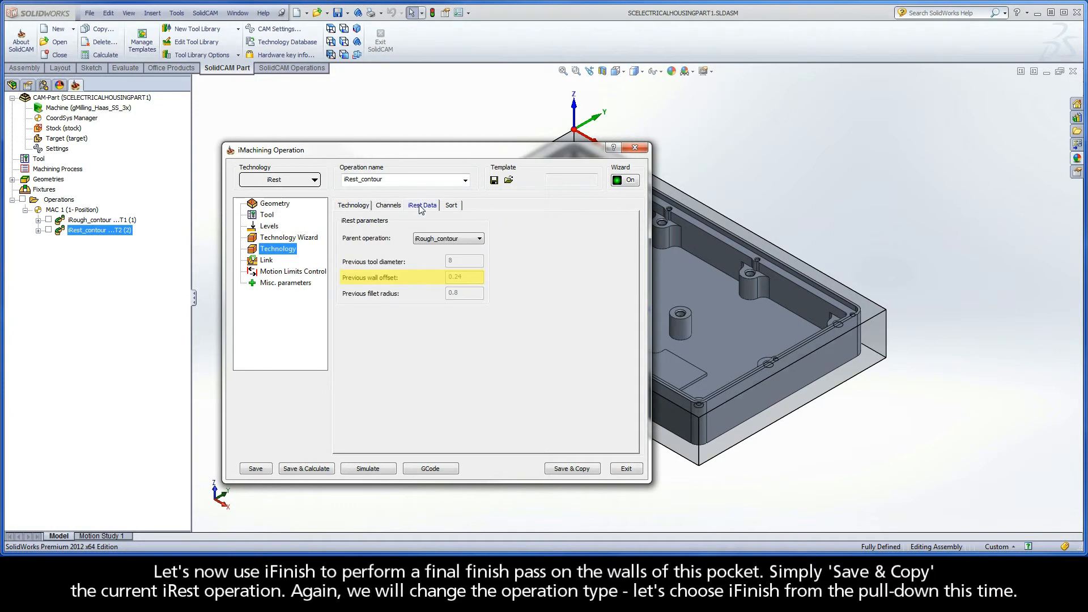
- Save and copy the iRest operation, change the copy's technology to iFinish, and check that it uses the 6 mm end mill
click(570, 469)
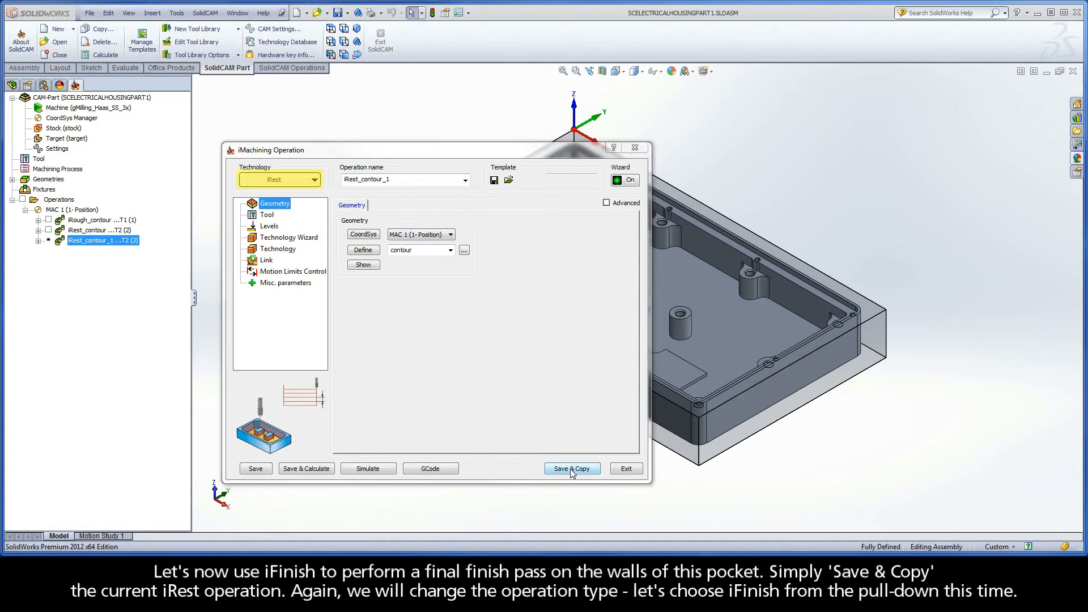
click(295, 180)
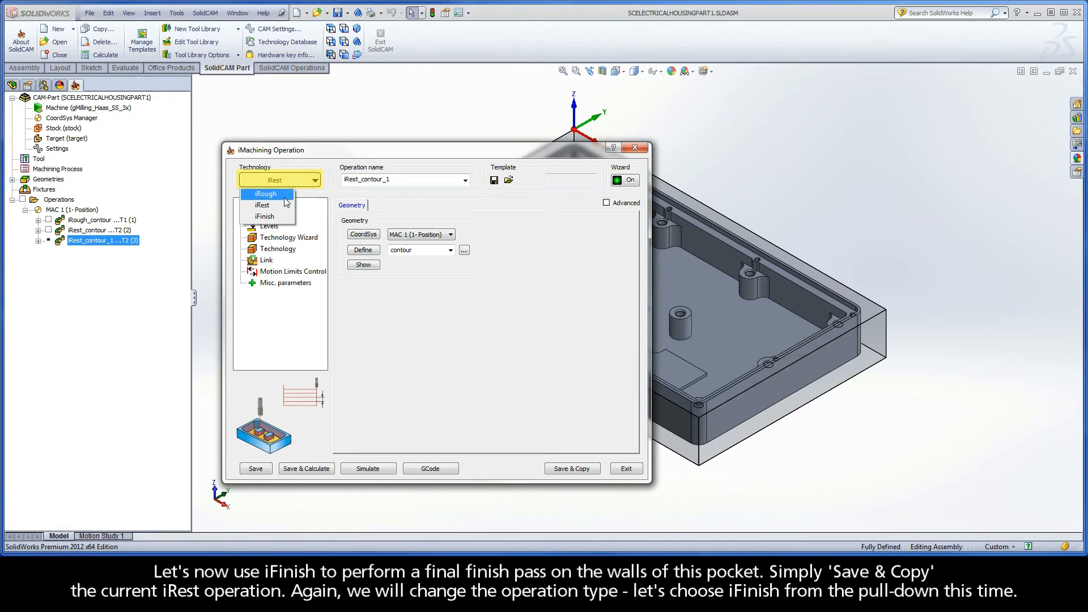
click(284, 216)
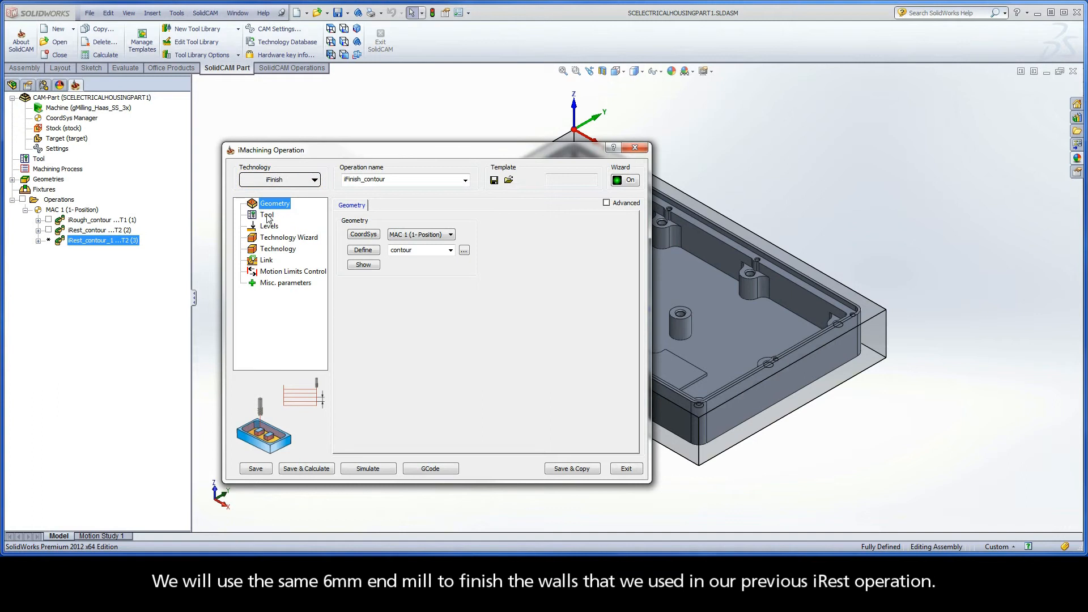
click(267, 215)
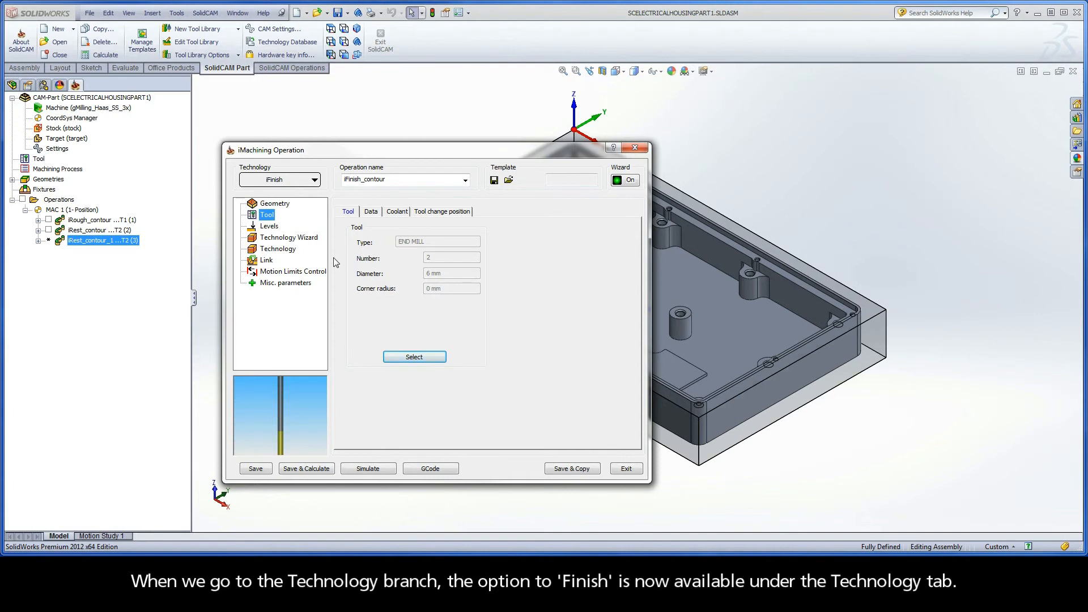
- Set the iFinish wall finish to Total depth and check the iRest data taken from the parent iRest_contour operation
click(282, 252)
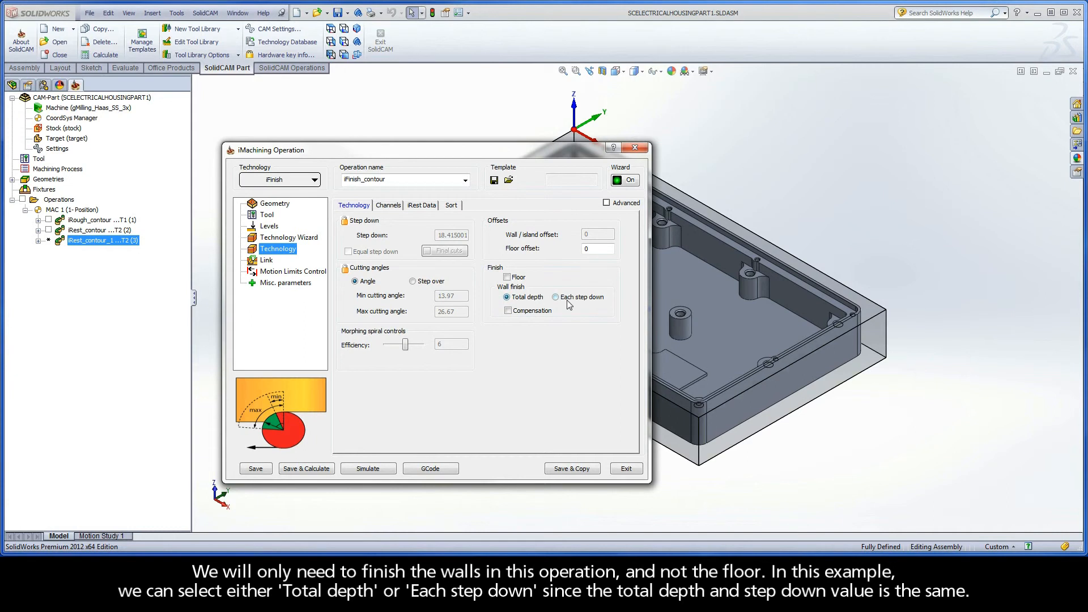
click(522, 300)
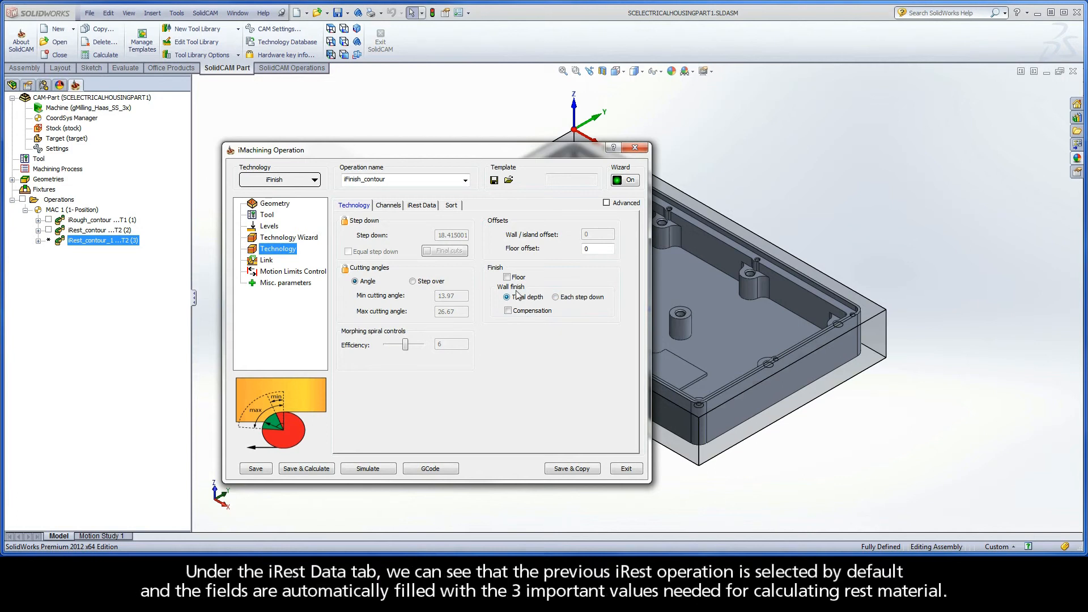
click(412, 208)
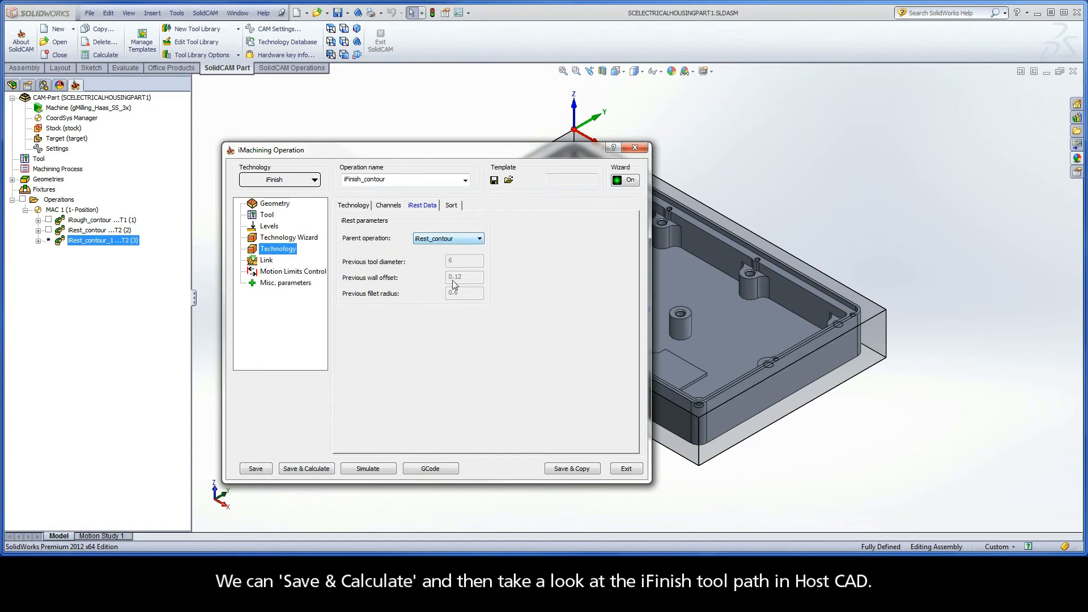
- Save and calculate the iFinish operation, simulate it in Host CAD and SolidVerify, and close the operation
click(302, 465)
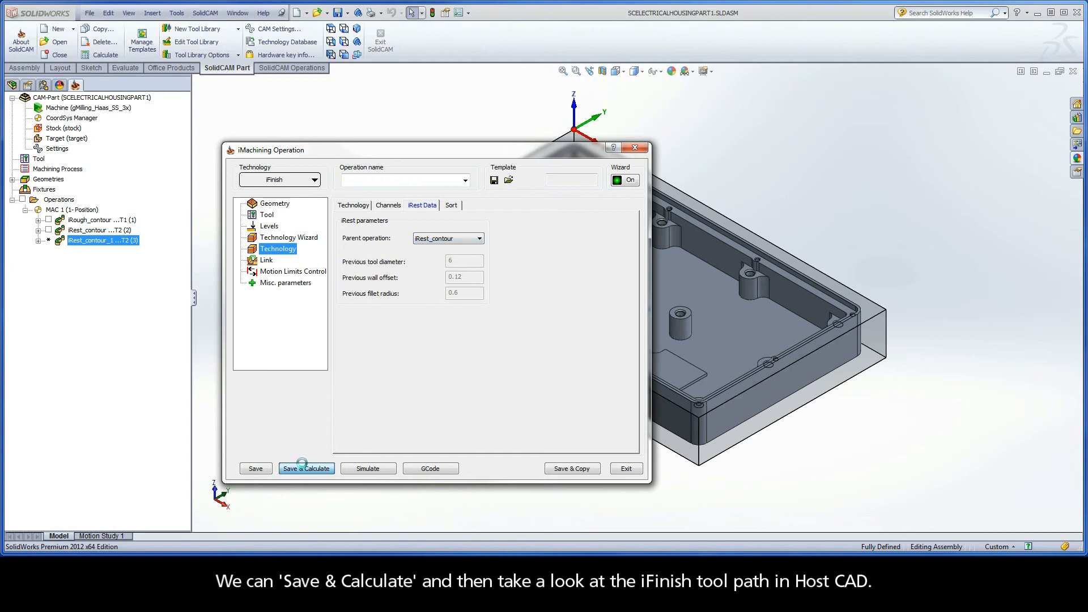
click(371, 470)
click(188, 412)
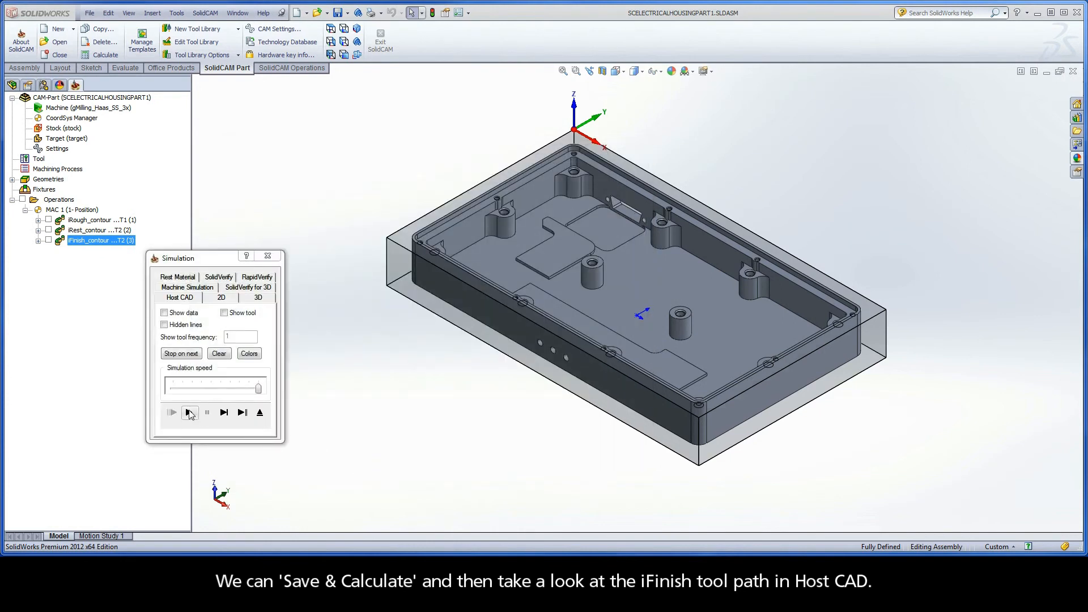
click(219, 277)
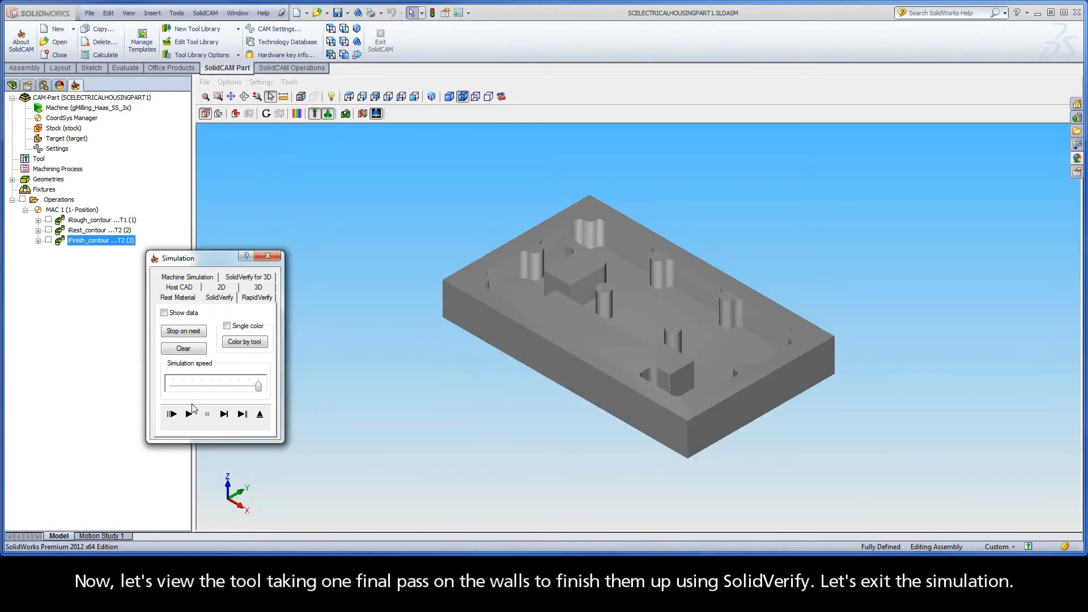
click(190, 415)
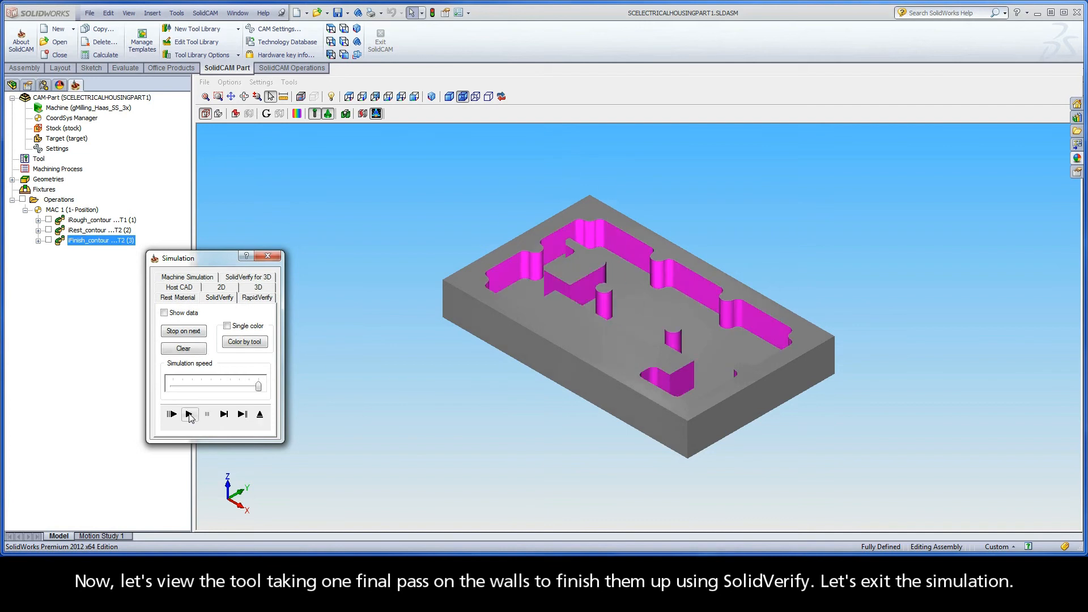
click(260, 414)
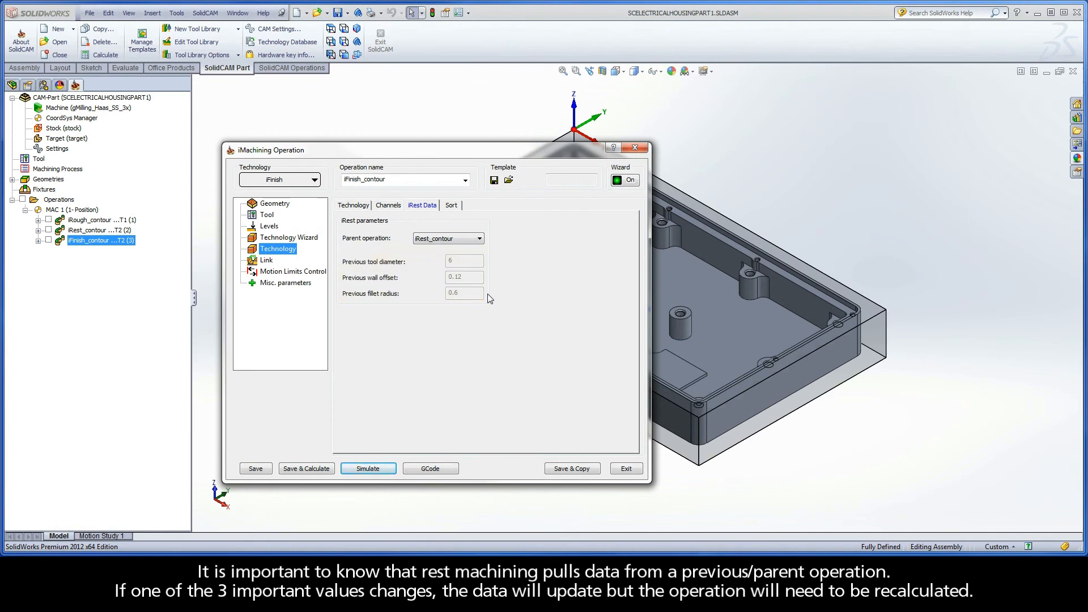
click(626, 468)
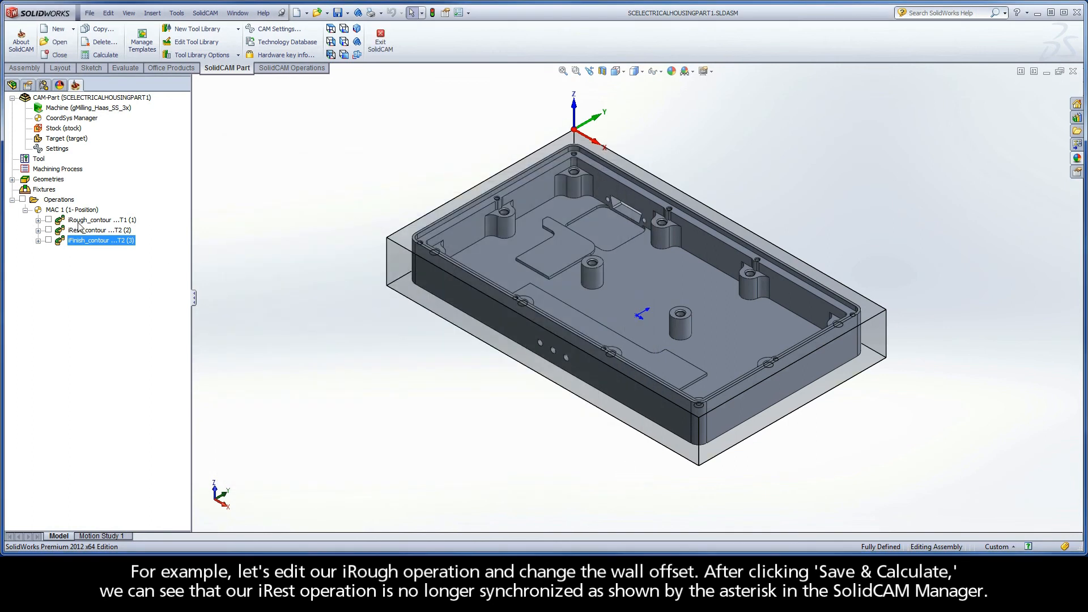
- Set the wall/island offset of the iRough_contour operation to 0.3, save and calculate it, and close the operation
double_click(79, 221)
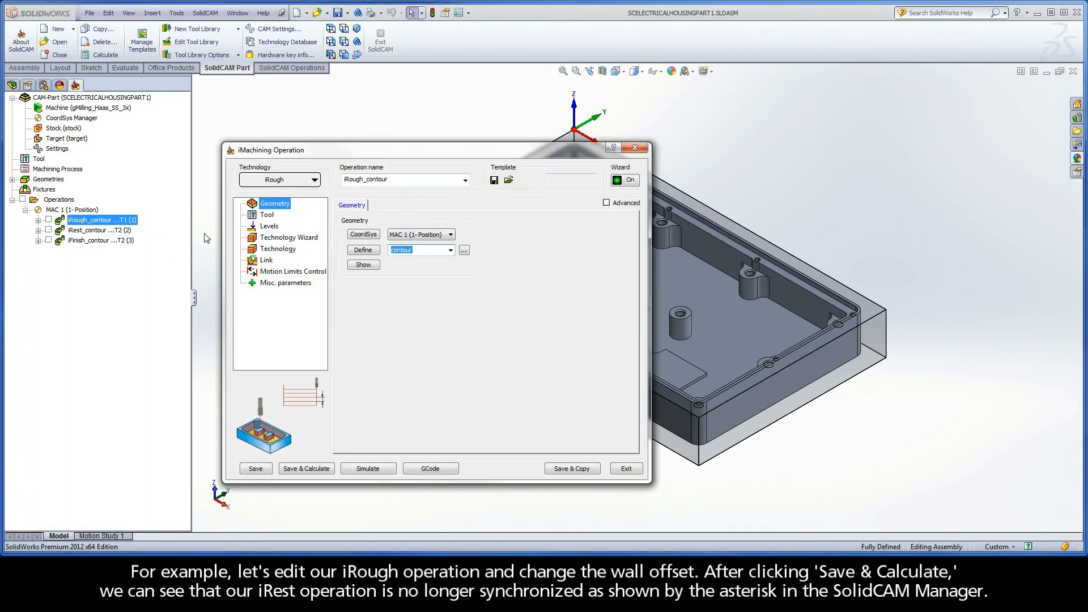
click(277, 248)
double_click(605, 234)
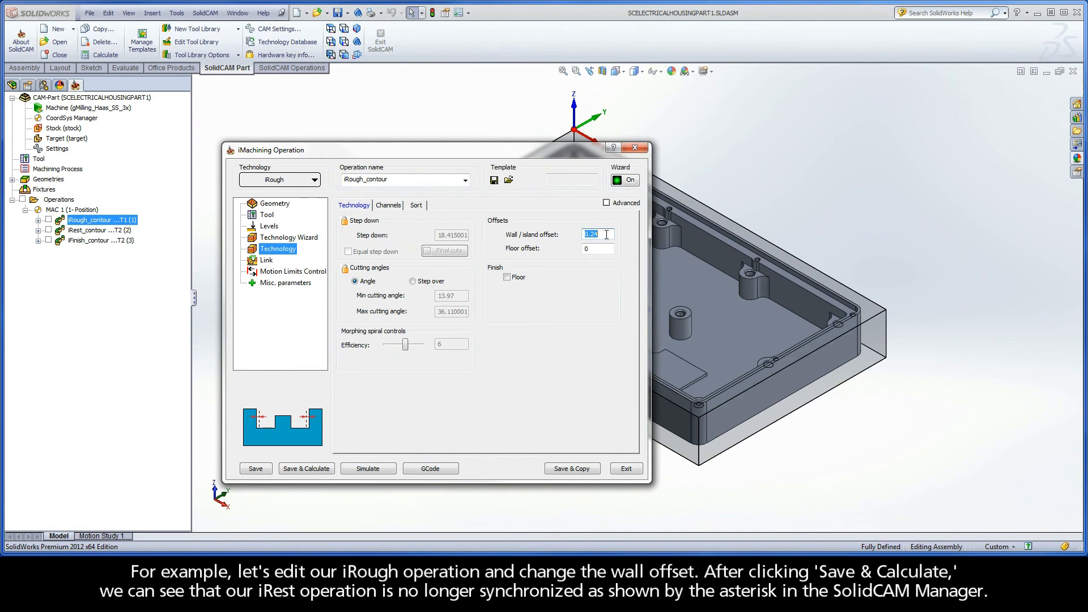
text(.3)
click(313, 470)
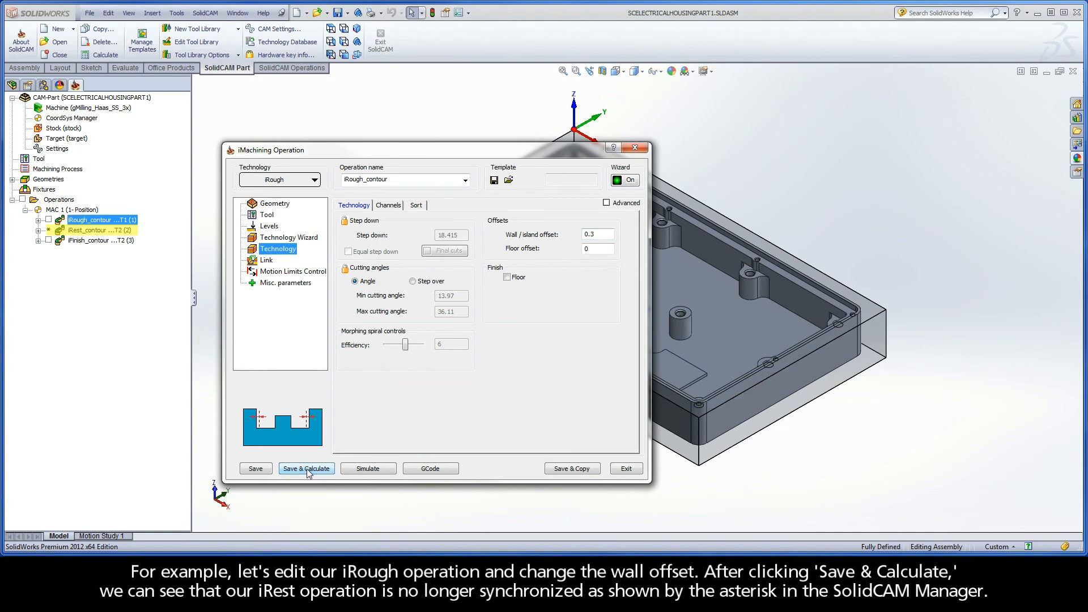
click(626, 471)
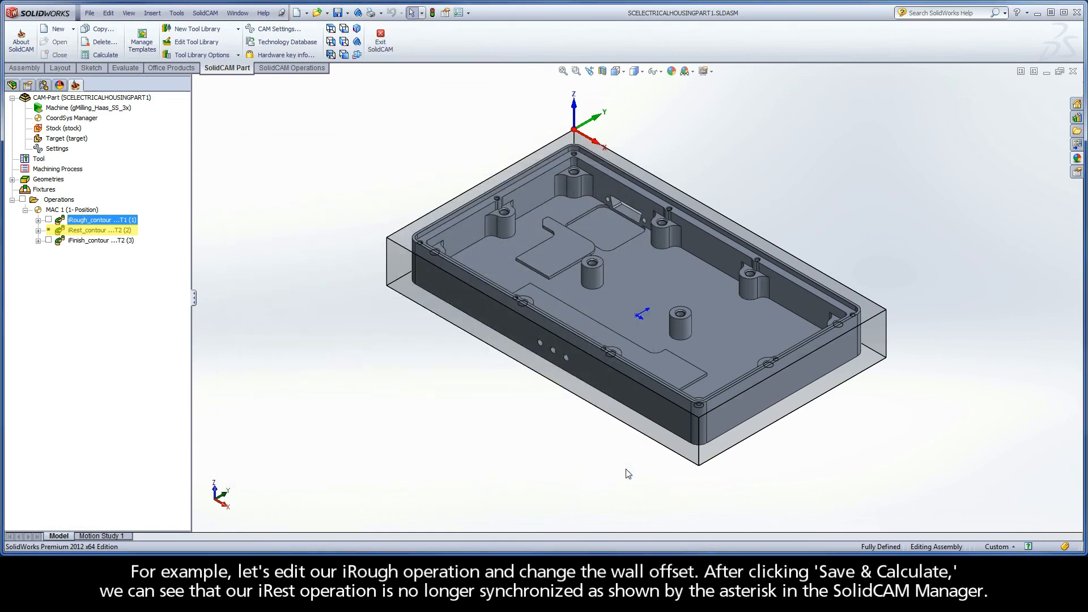
- Recalculate the iRest_contour operation to synchronize it with its parent roughing operation
right_click(96, 231)
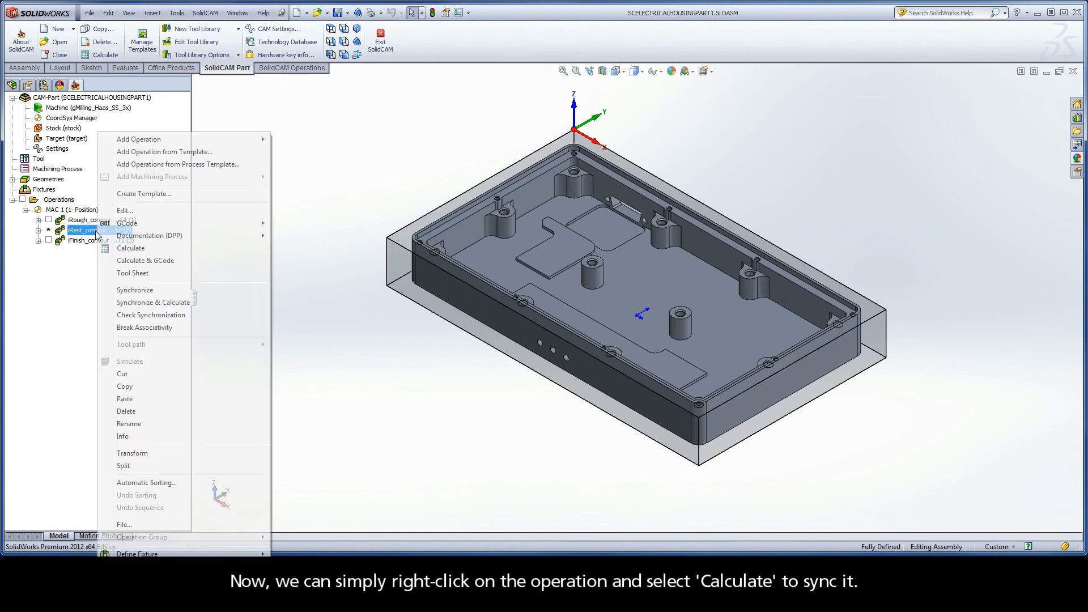
click(131, 251)
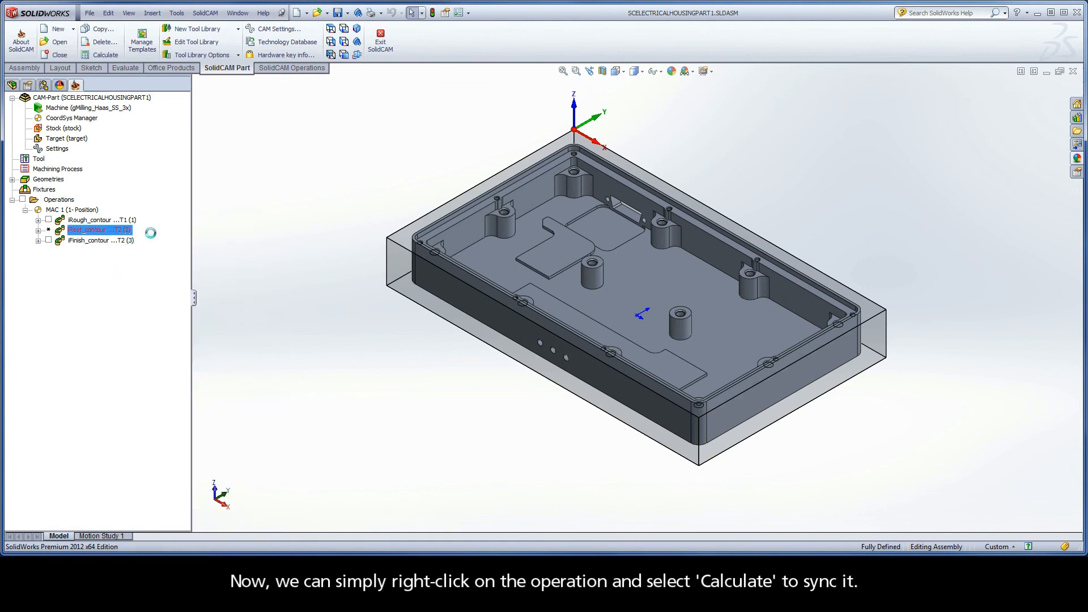